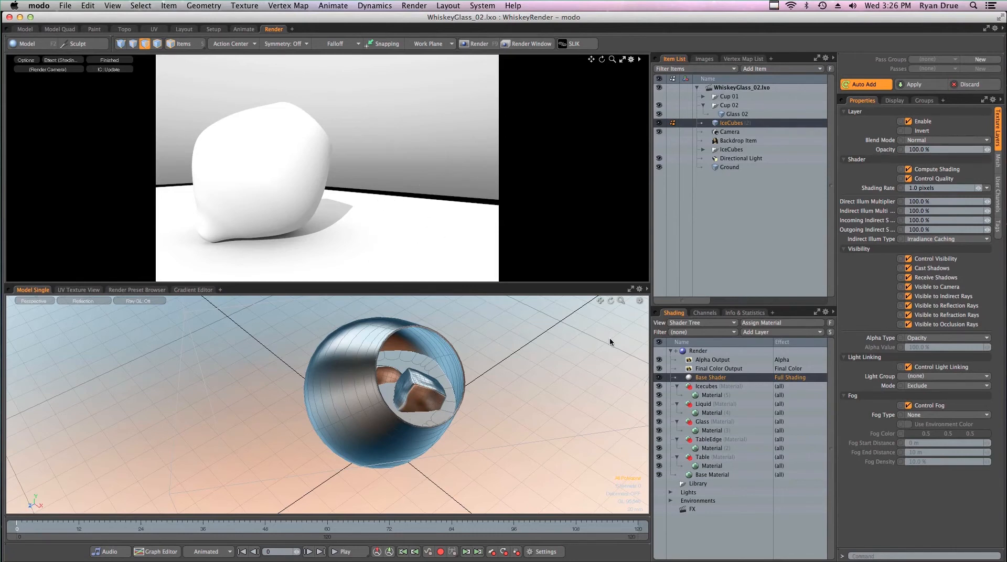
# Select the material of the Table group and bring the whole tabletop into view in the model viewport
pyautogui.click(714, 466)
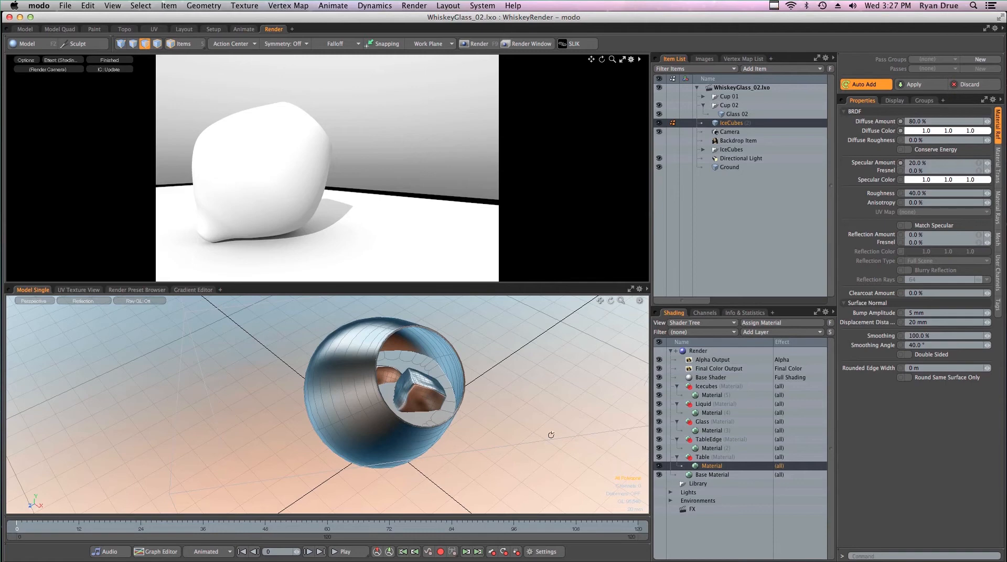
pyautogui.keyDown('ctrl'); pyautogui.keyDown('alt'); pyautogui.moveTo(504, 393); pyautogui.dragTo(379, 402); pyautogui.keyUp('alt'); pyautogui.keyUp('ctrl')
pyautogui.keyDown('alt'); pyautogui.moveTo(378, 401); pyautogui.dragTo(618, 412); pyautogui.keyUp('alt')
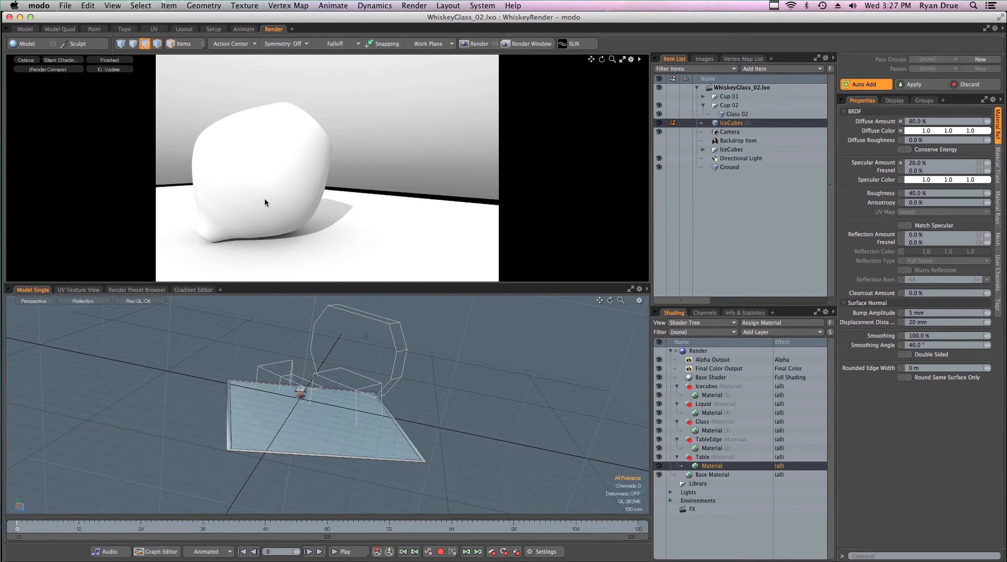
# Browse the material presets for Fabric, look through the Cloth samples, and return to the Materials folder
pyautogui.click(127, 294)
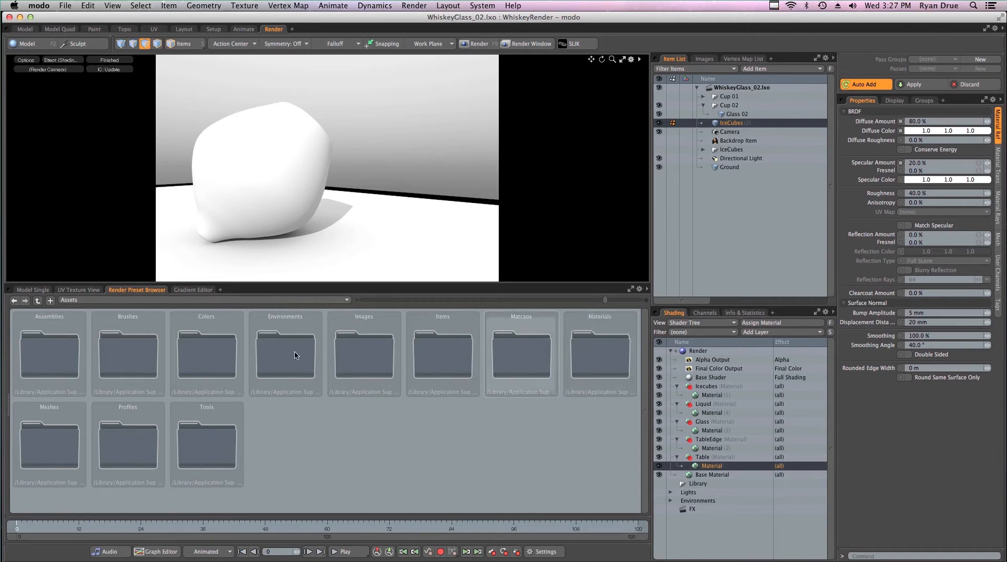
pyautogui.doubleClick(604, 354)
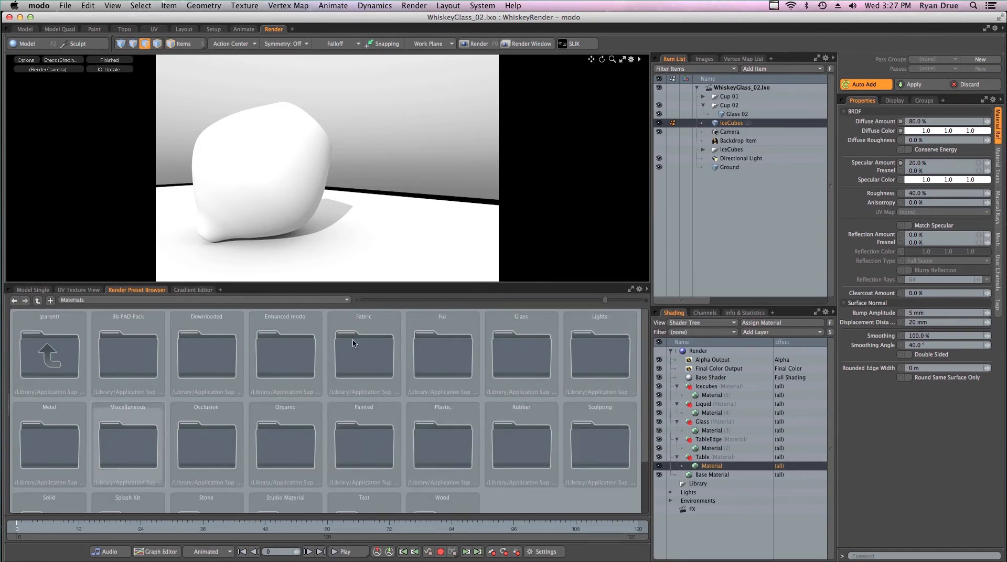
pyautogui.doubleClick(376, 360)
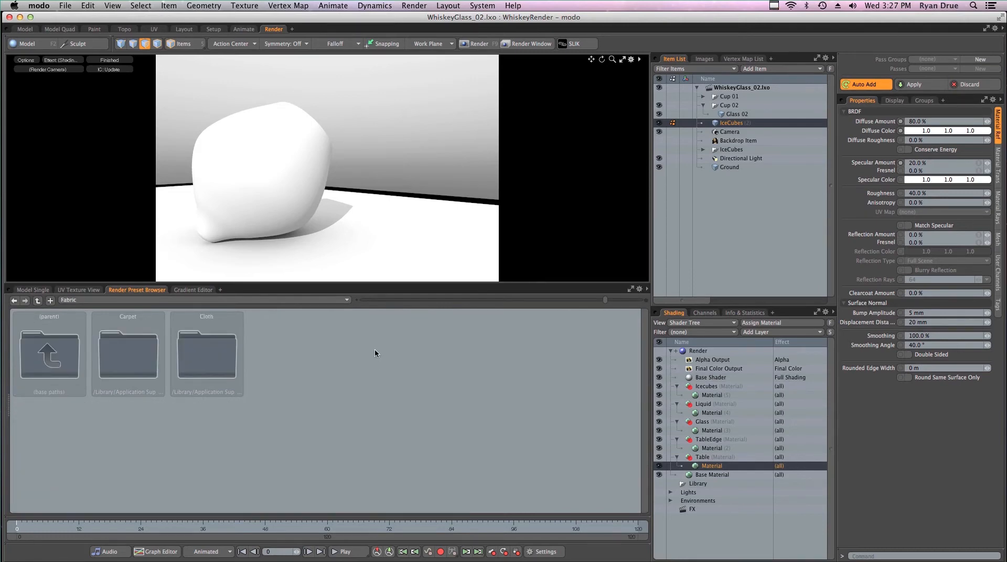
pyautogui.doubleClick(197, 364)
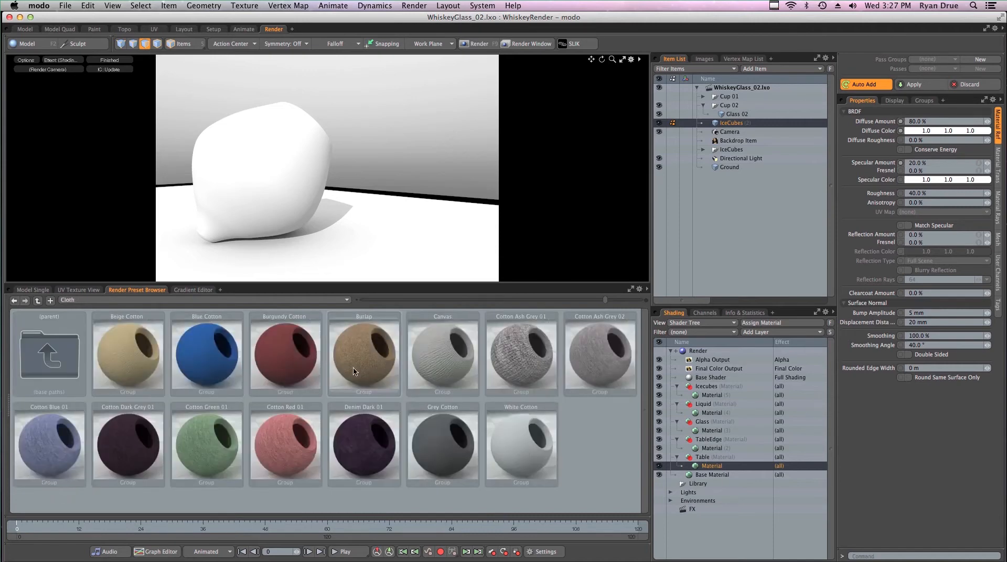
pyautogui.doubleClick(64, 367)
pyautogui.doubleClick(46, 361)
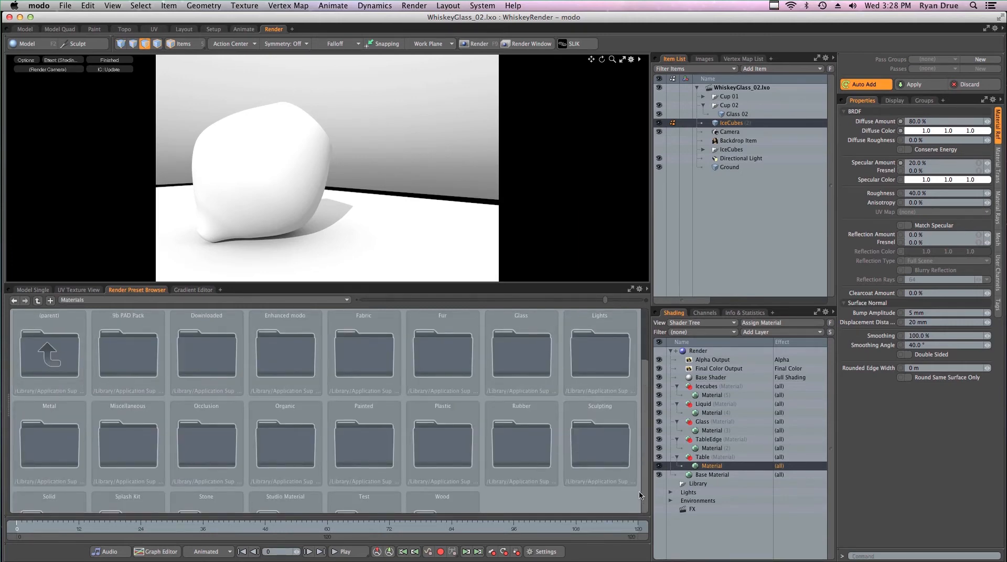
# Browse the Wood material presets, looking through the Ash and Pine samples, and return to the Wood folder
pyautogui.scroll(-2, 639, 491)
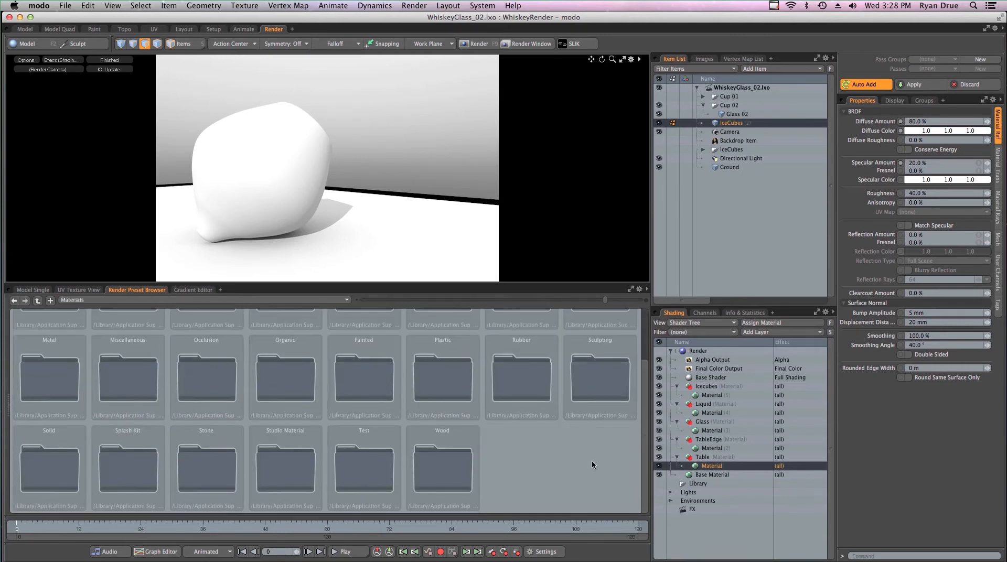
pyautogui.doubleClick(450, 464)
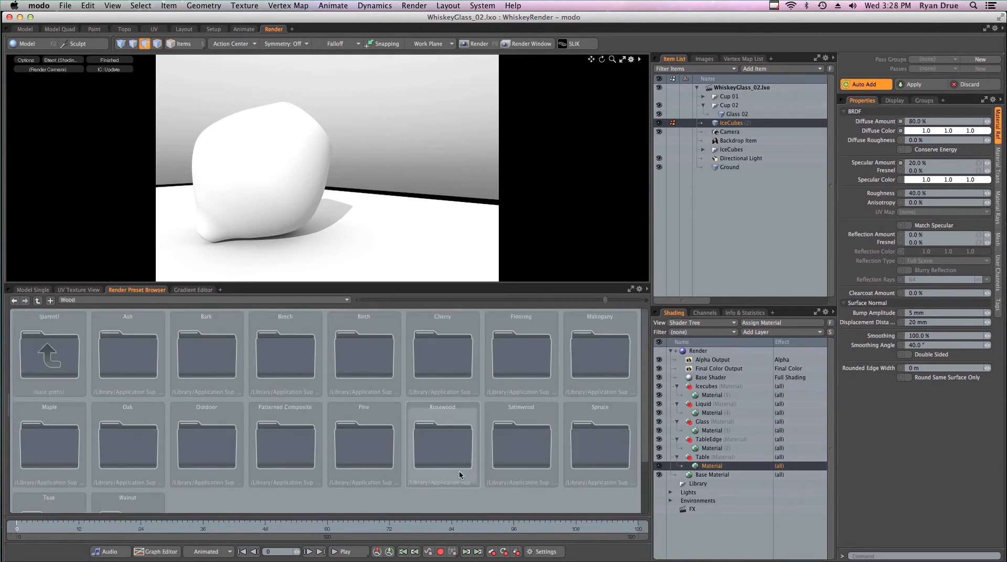
pyautogui.doubleClick(143, 356)
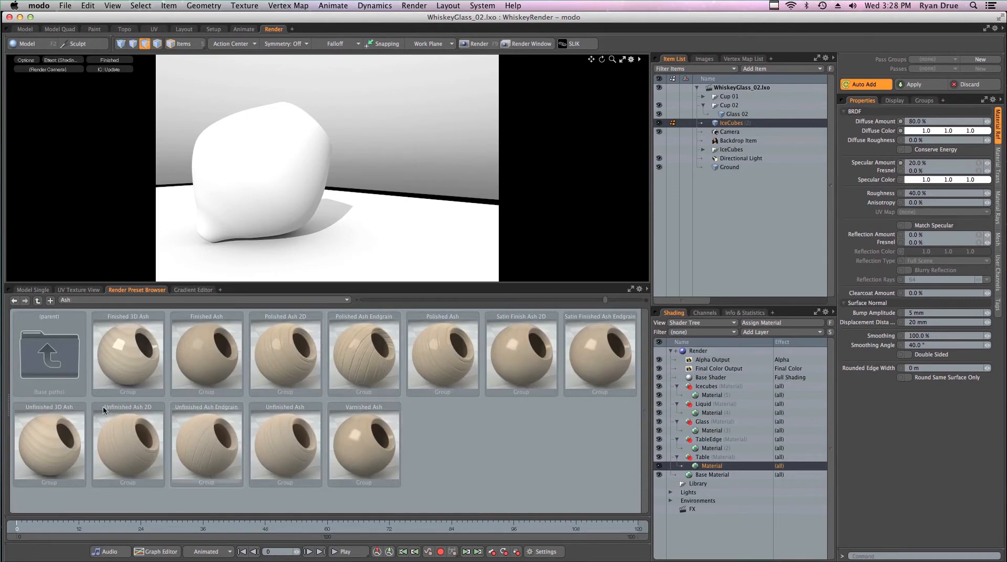
pyautogui.doubleClick(66, 374)
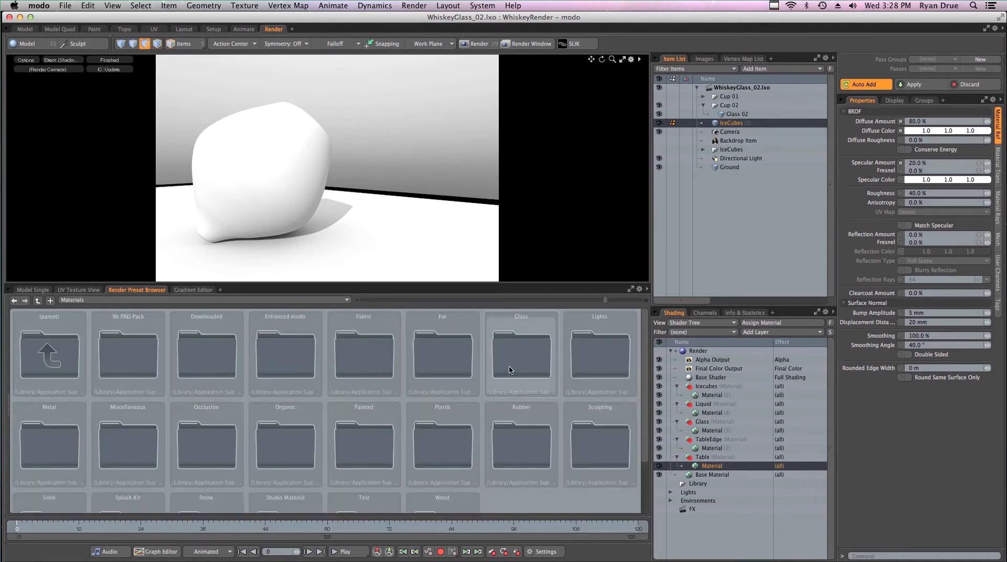
pyautogui.doubleClick(451, 504)
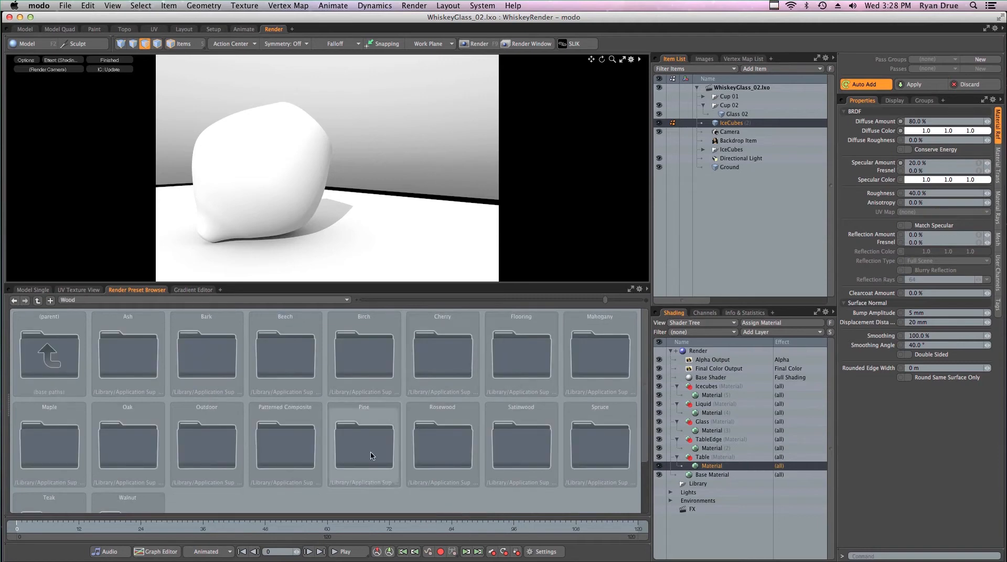
pyautogui.doubleClick(383, 461)
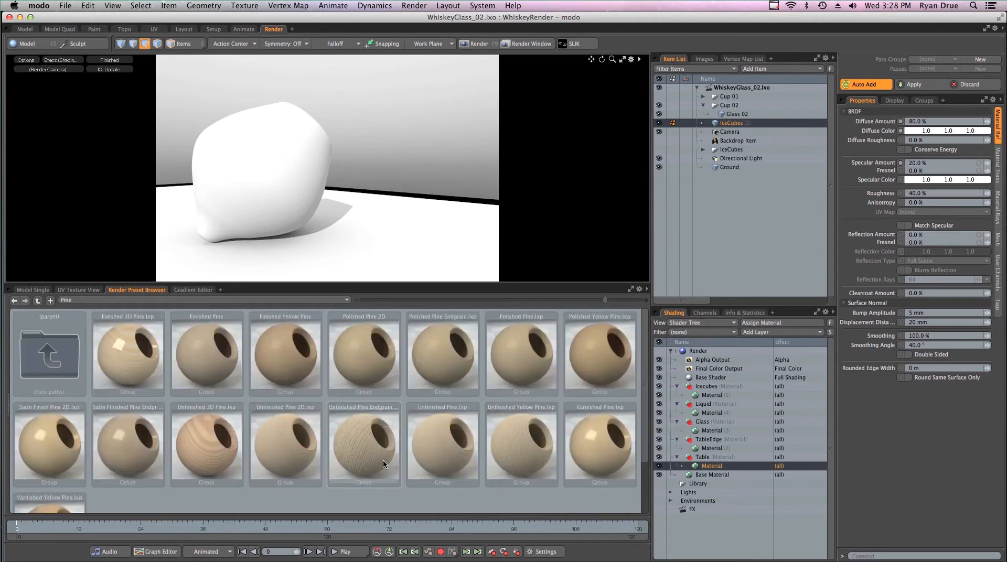
pyautogui.doubleClick(64, 373)
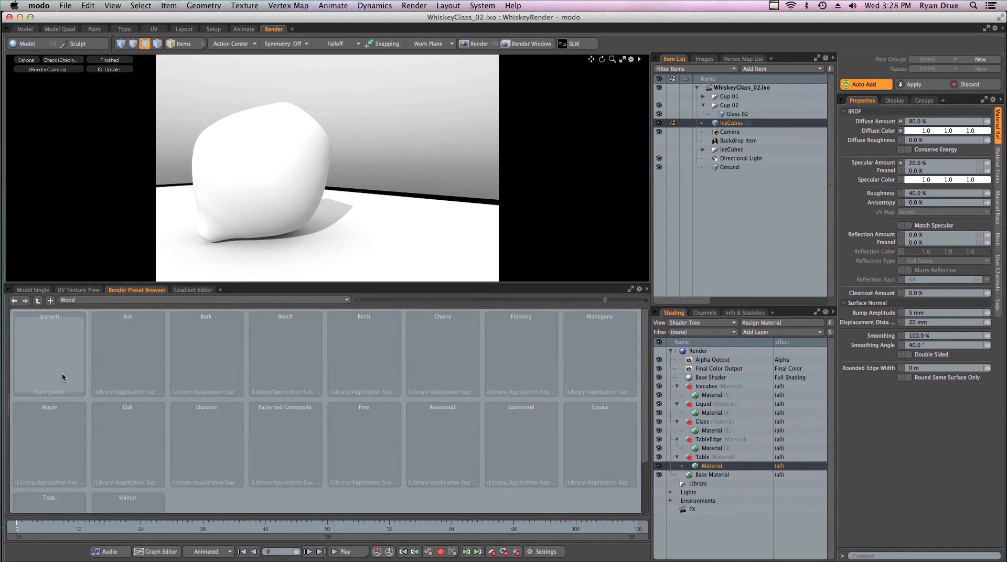
# Apply the Polished Mahogany 2D preset from the Mahogany folder to the tabletop in the render preview
pyautogui.doubleClick(607, 353)
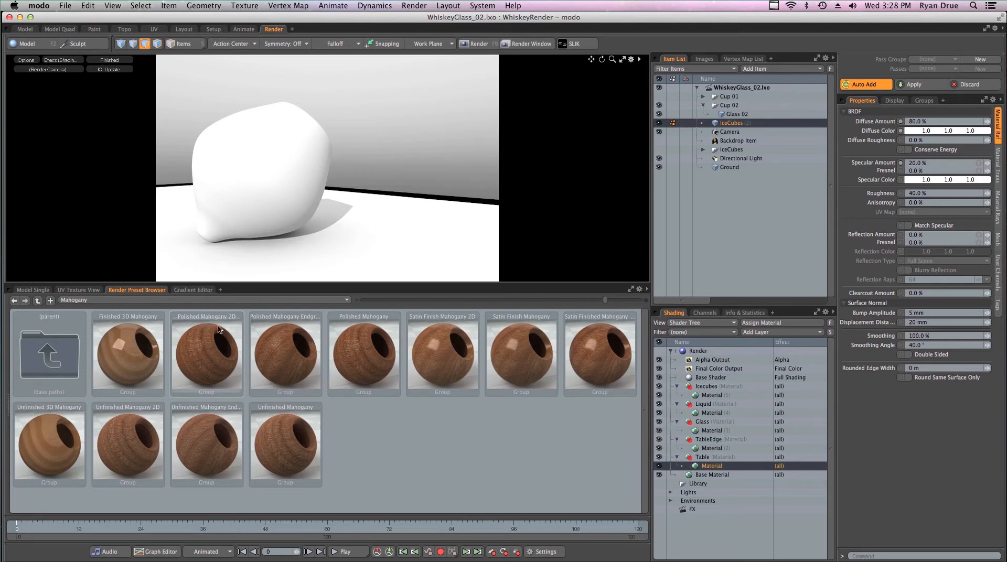
pyautogui.moveTo(207, 364); pyautogui.dragTo(386, 231)
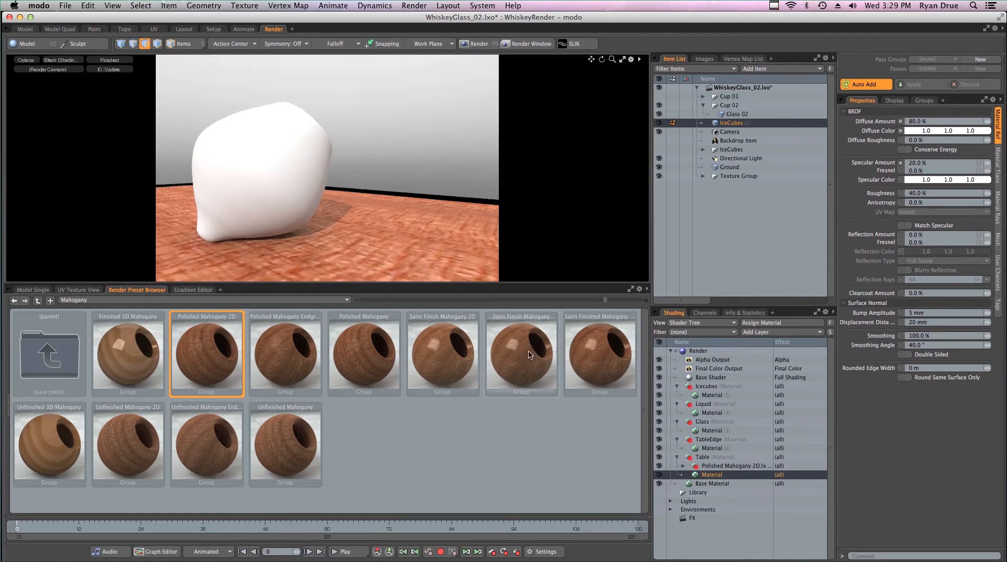
# Try the Satin Finish Mahogany preset on the tabletop and expand its layers in the shader tree
pyautogui.moveTo(529, 363); pyautogui.dragTo(425, 273)
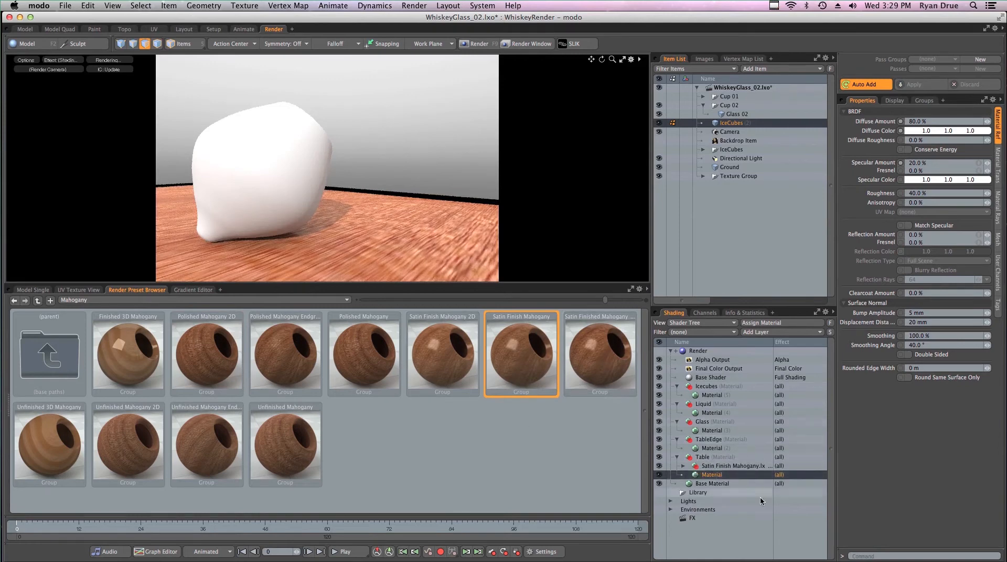
pyautogui.click(683, 466)
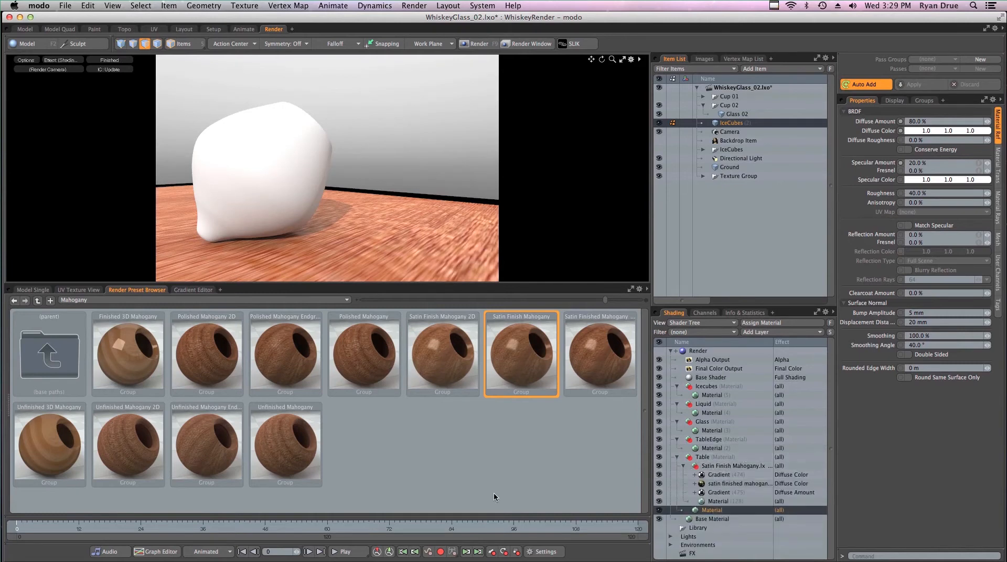
# Put the Polished Mahogany 2D preset back on the tabletop and expand its group in the shader tree
pyautogui.moveTo(206, 368); pyautogui.dragTo(362, 272)
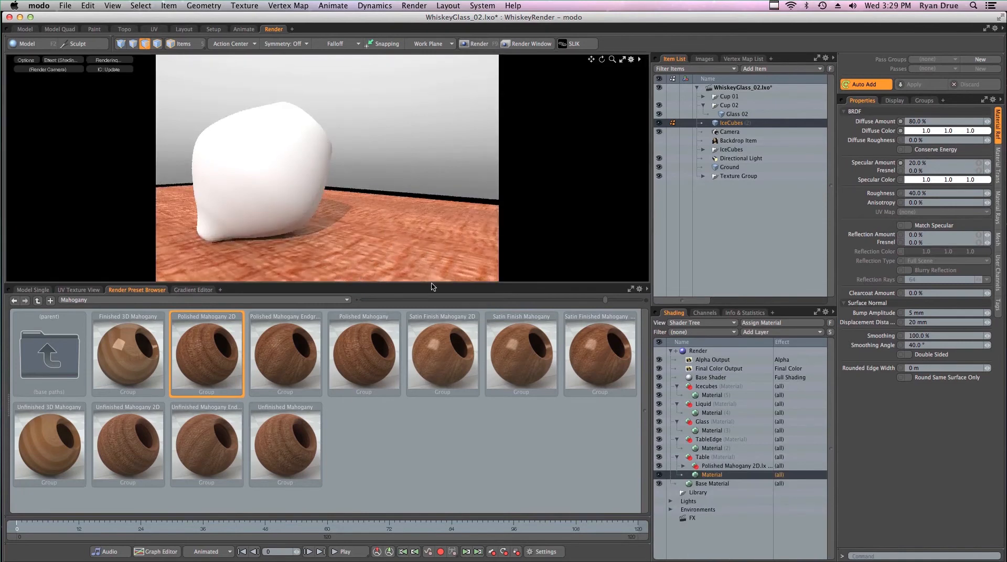
pyautogui.click(683, 466)
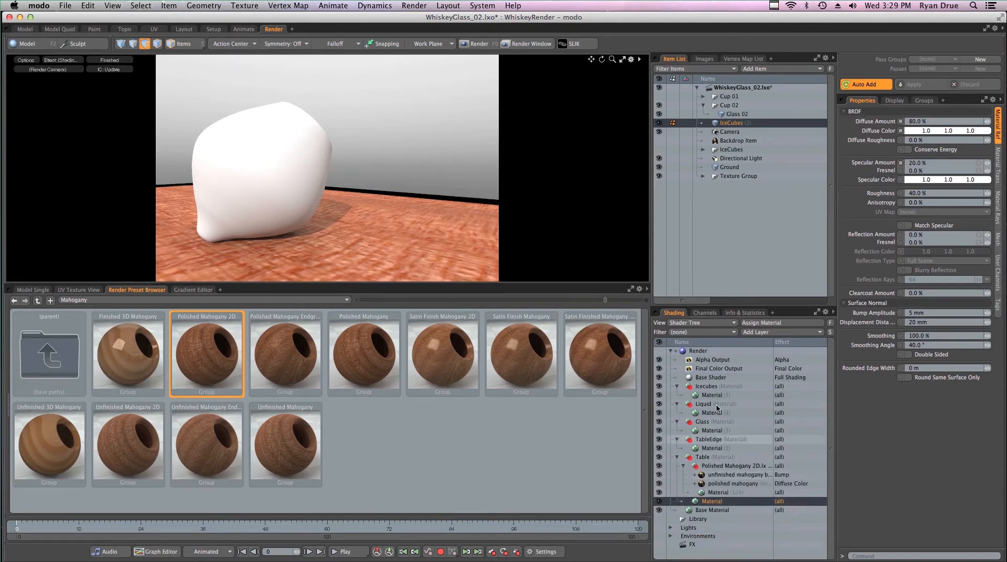
# View the polished mahogany diffuse color image of the table preset in the image viewer, then close it
pyautogui.click(722, 484)
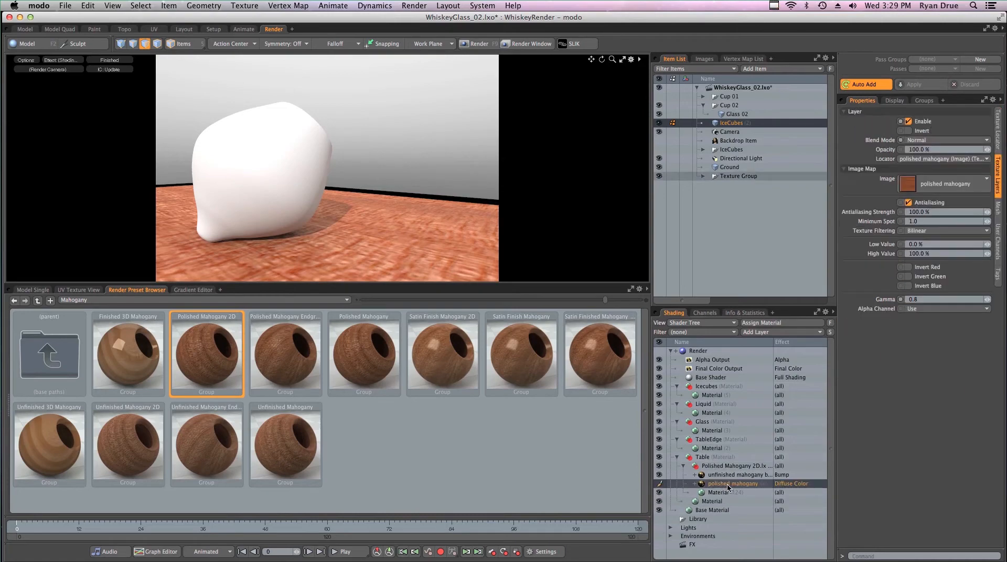
pyautogui.doubleClick(727, 484)
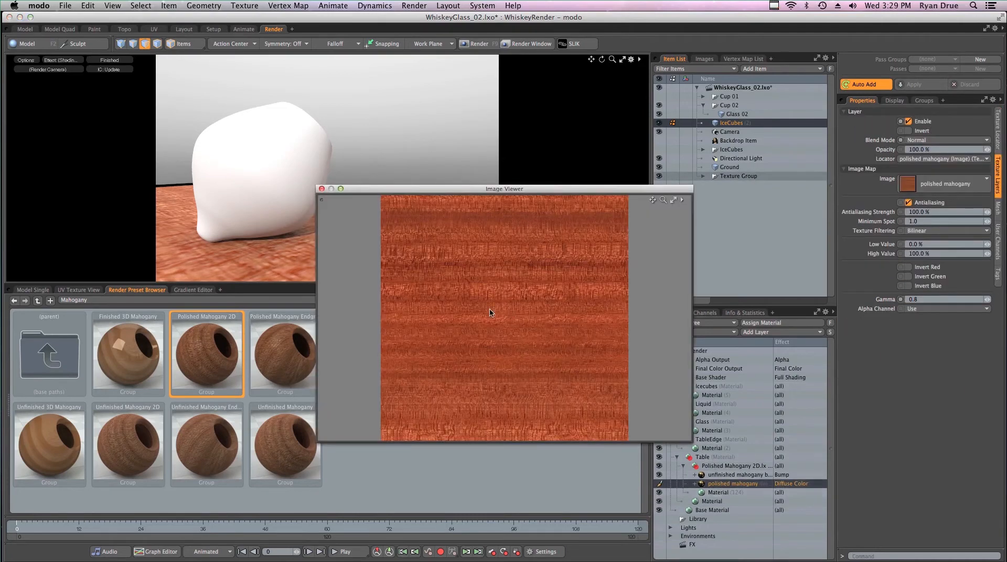
pyautogui.keyDown('ctrl'); pyautogui.keyDown('alt'); pyautogui.moveTo(493, 315); pyautogui.dragTo(506, 290); pyautogui.keyUp('alt'); pyautogui.keyUp('ctrl')
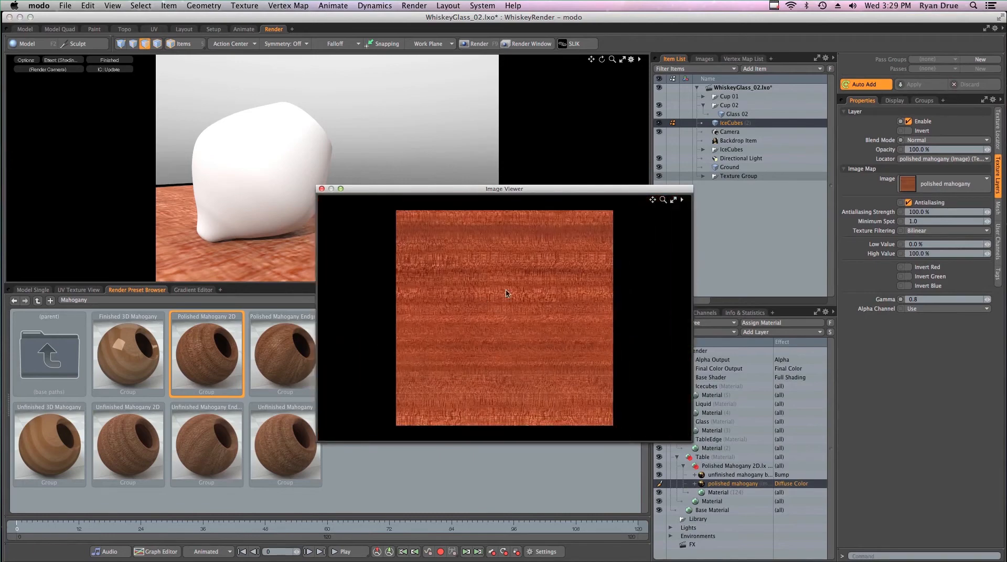
pyautogui.click(322, 189)
# Change the diffuse color of the material inside the Polished Mahogany 2D group to red (0.86, 0.09, 0.13)
pyautogui.click(720, 492)
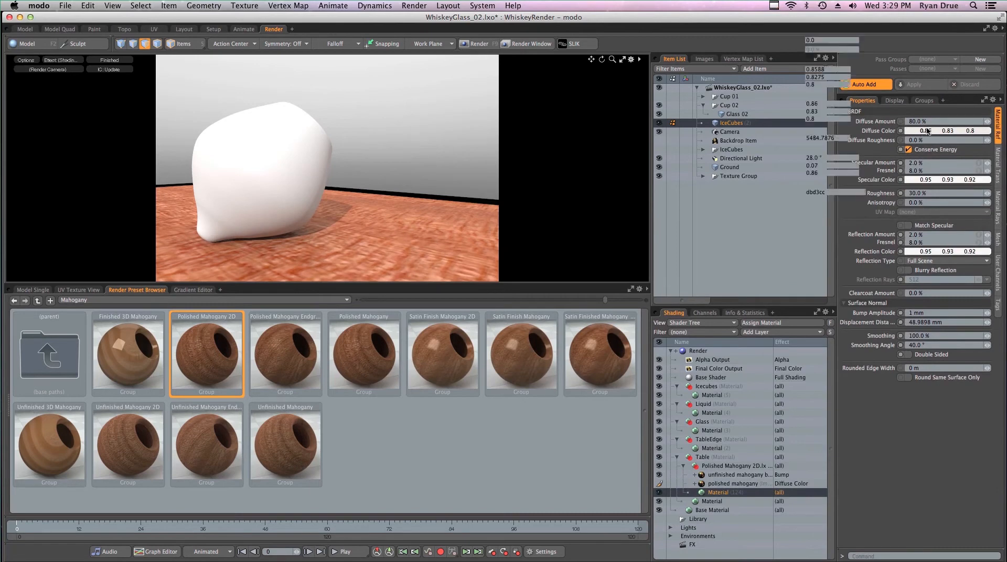
pyautogui.click(926, 133)
pyautogui.moveTo(652, 89)
pyautogui.mouseDown()
pyautogui.moveTo(668, 108)
pyautogui.moveTo(713, 98)
pyautogui.mouseUp()
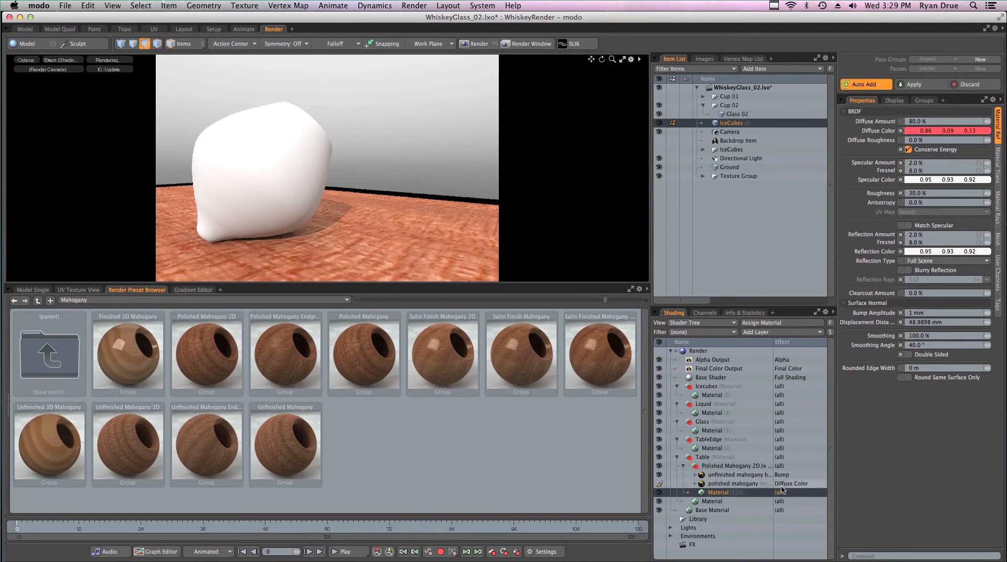
# Compare the polished mahogany diffuse layer with the group's material, and view the unfinished mahogany bump image
pyautogui.click(734, 483)
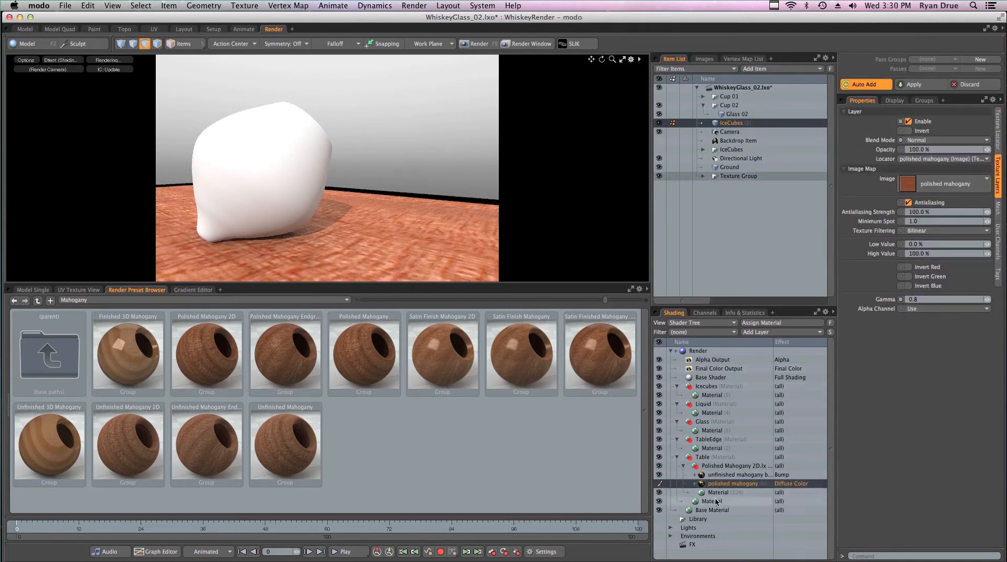
pyautogui.click(732, 492)
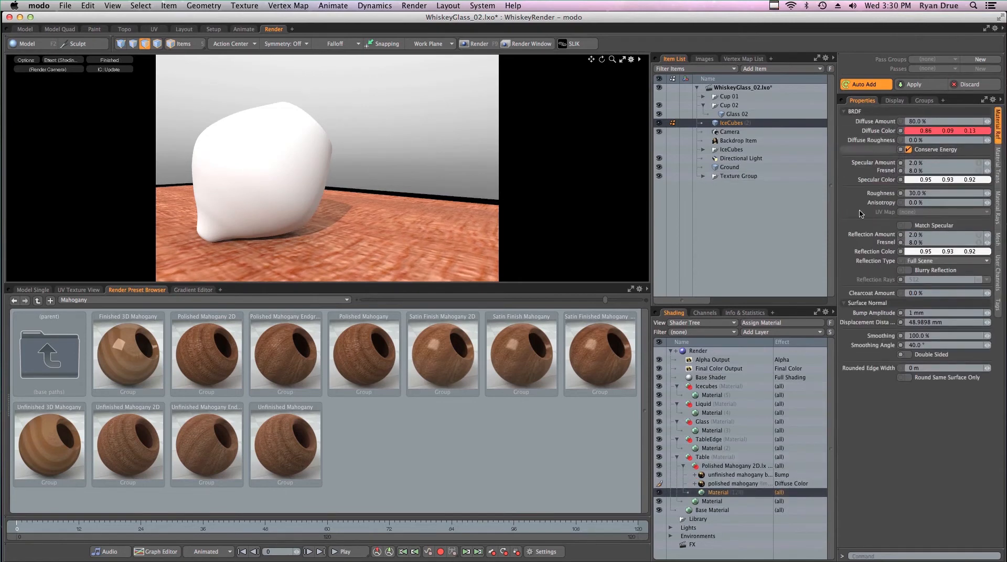
pyautogui.click(734, 476)
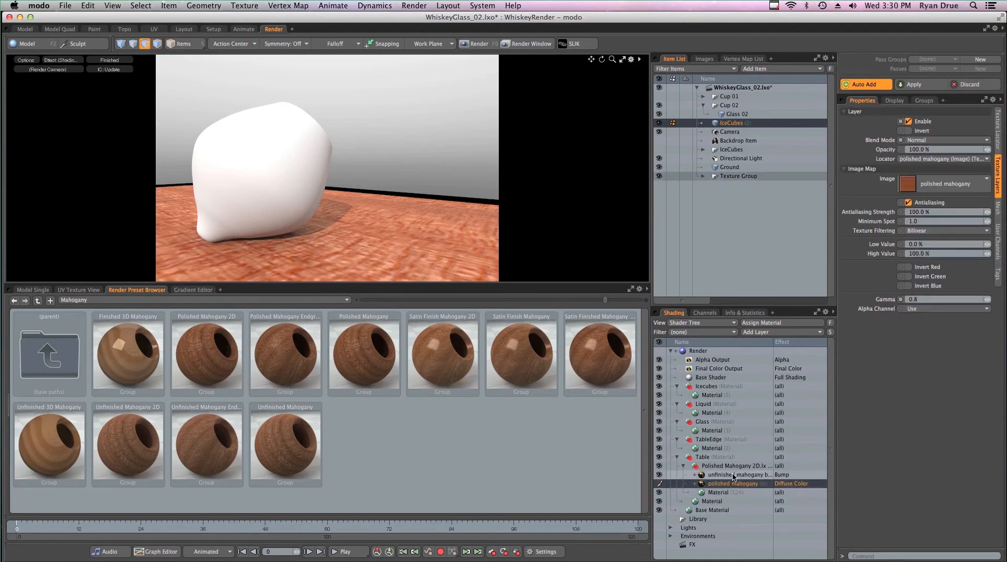
pyautogui.doubleClick(735, 476)
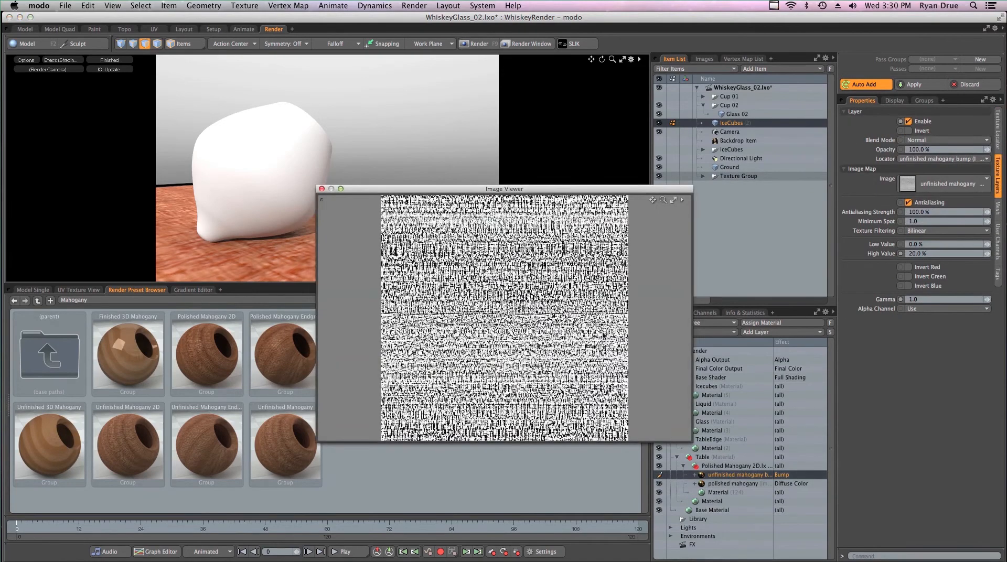
pyautogui.click(321, 188)
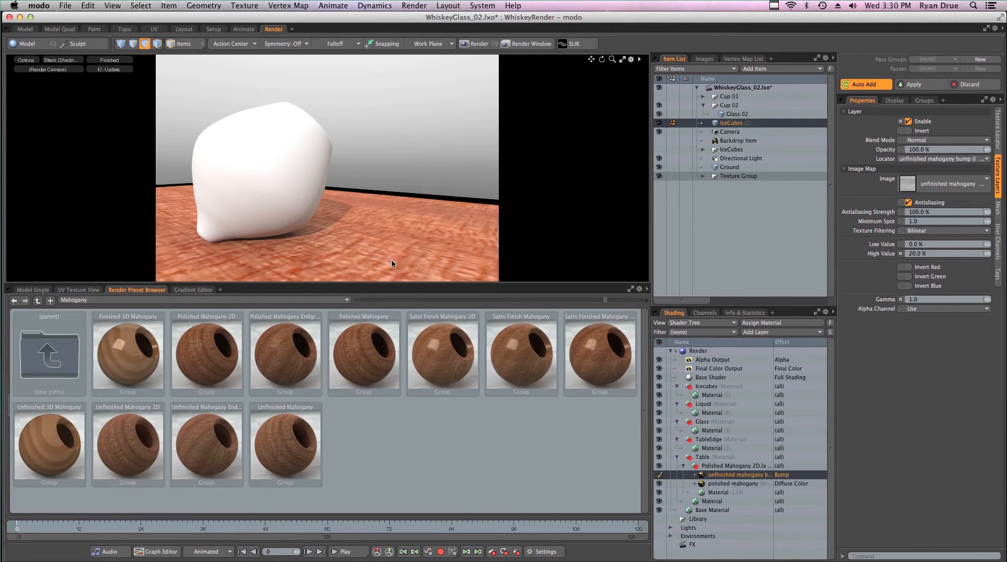
# Select the polished mahogany layer and set the model viewport to Shaded Texture to inspect the tabletop's wood grain from above
pyautogui.click(751, 486)
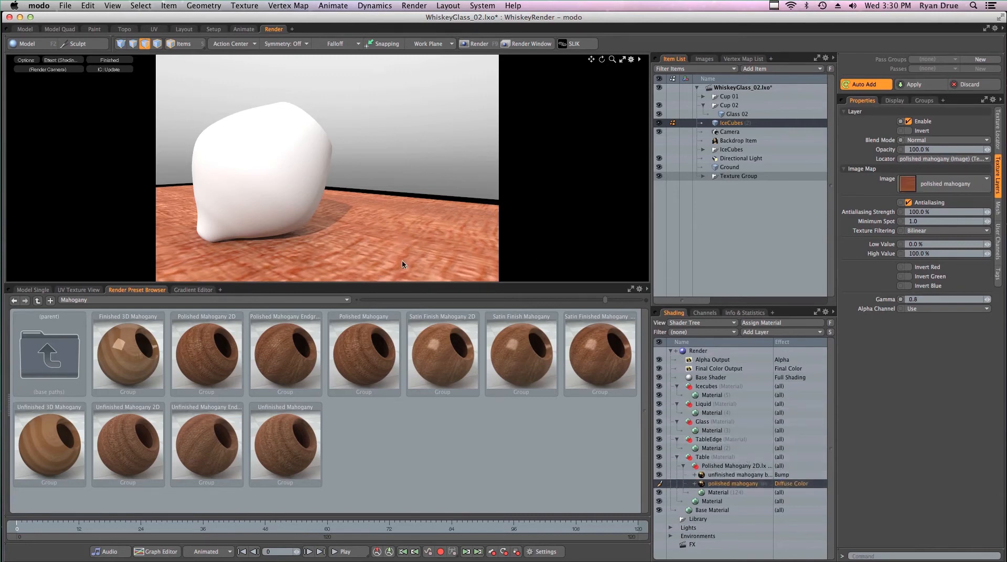
pyautogui.click(33, 290)
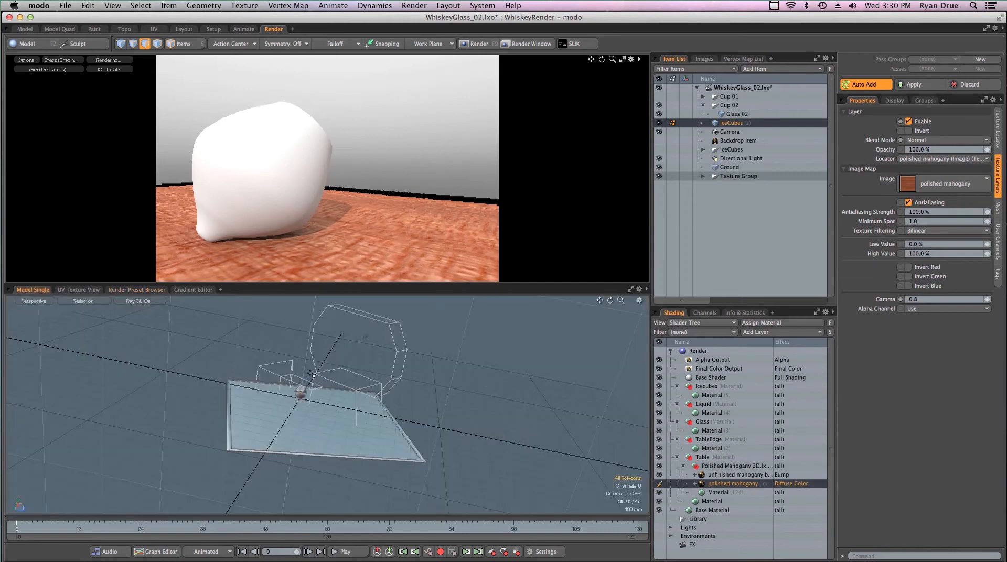
pyautogui.click(97, 302)
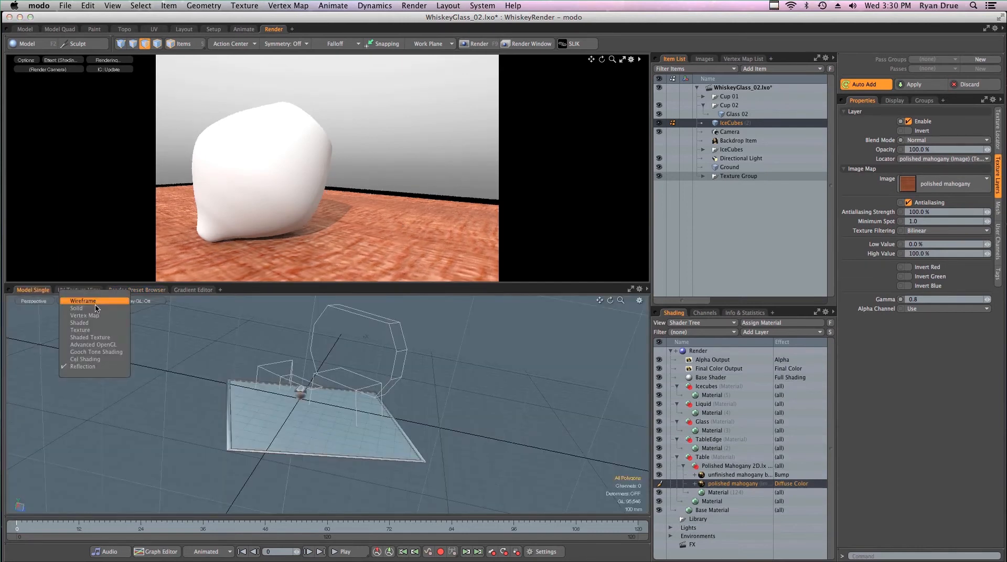
pyautogui.click(93, 338)
pyautogui.keyDown('alt'); pyautogui.moveTo(332, 389); pyautogui.dragTo(314, 500); pyautogui.keyUp('alt')
pyautogui.keyDown('ctrl'); pyautogui.keyDown('alt'); pyautogui.moveTo(299, 368); pyautogui.dragTo(329, 454); pyautogui.keyUp('alt'); pyautogui.keyUp('ctrl')
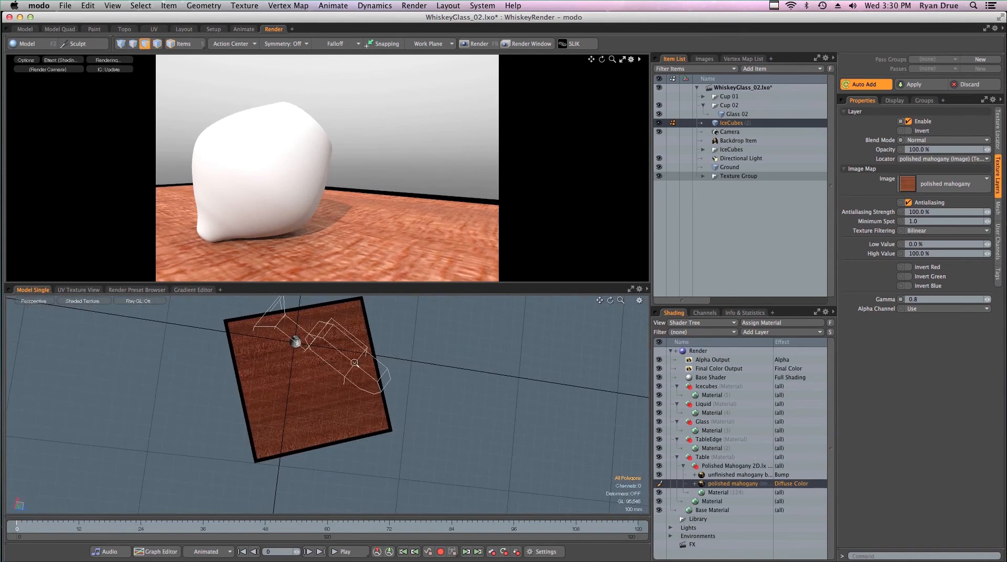
pyautogui.keyDown('ctrl'); pyautogui.keyDown('alt'); pyautogui.moveTo(287, 356); pyautogui.dragTo(341, 310); pyautogui.keyUp('alt'); pyautogui.keyUp('ctrl')
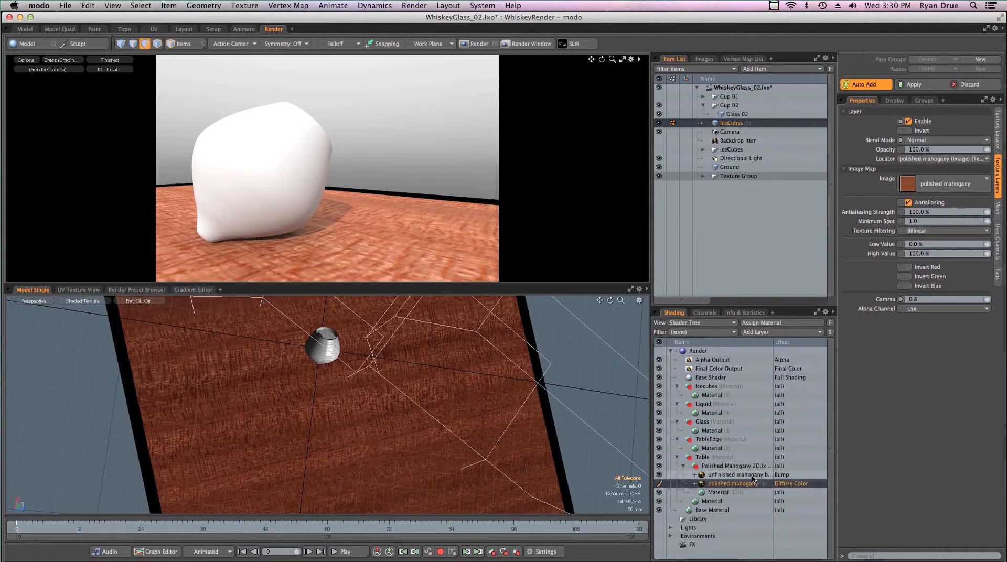
# Set the polished mahogany texture's horizontal and vertical wrap to 3.0 and save the scene
pyautogui.click(998, 148)
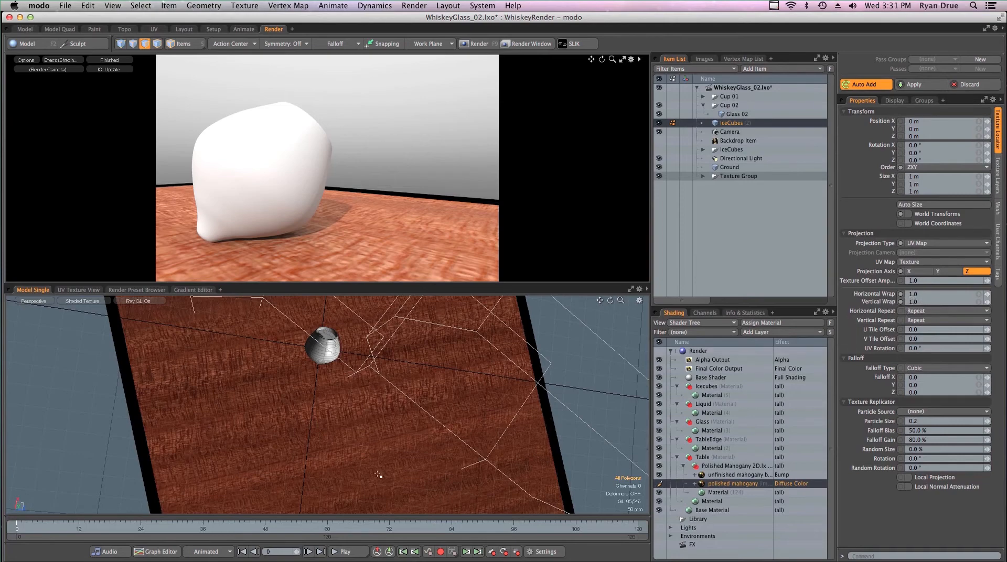
pyautogui.click(926, 294)
pyautogui.write('3')
pyautogui.press('Tab')
pyautogui.write('3')
pyautogui.press('Return')
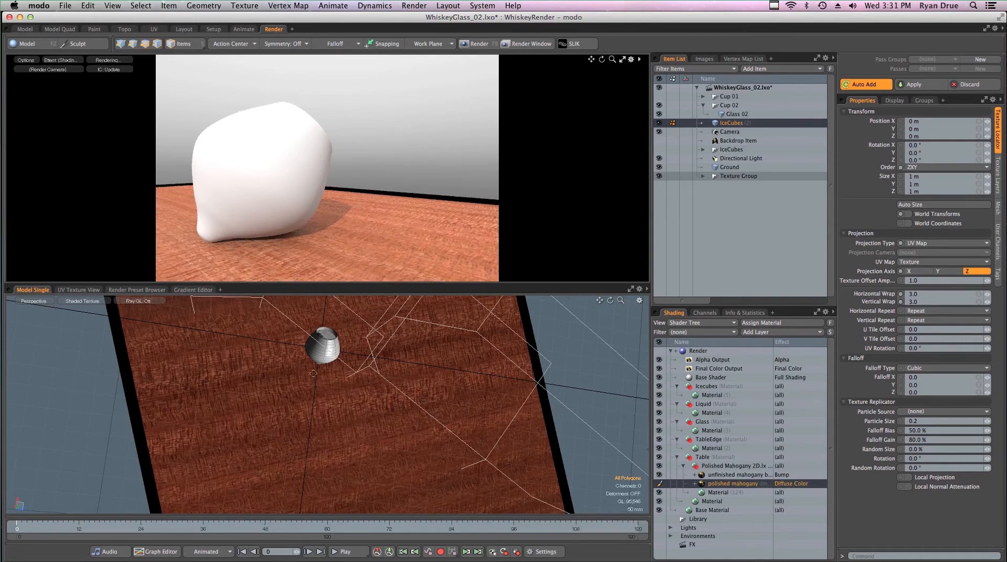
pyautogui.keyDown('alt'); pyautogui.keyDown('shift'); pyautogui.moveTo(375, 369); pyautogui.dragTo(373, 432); pyautogui.keyUp('shift'); pyautogui.keyUp('alt')
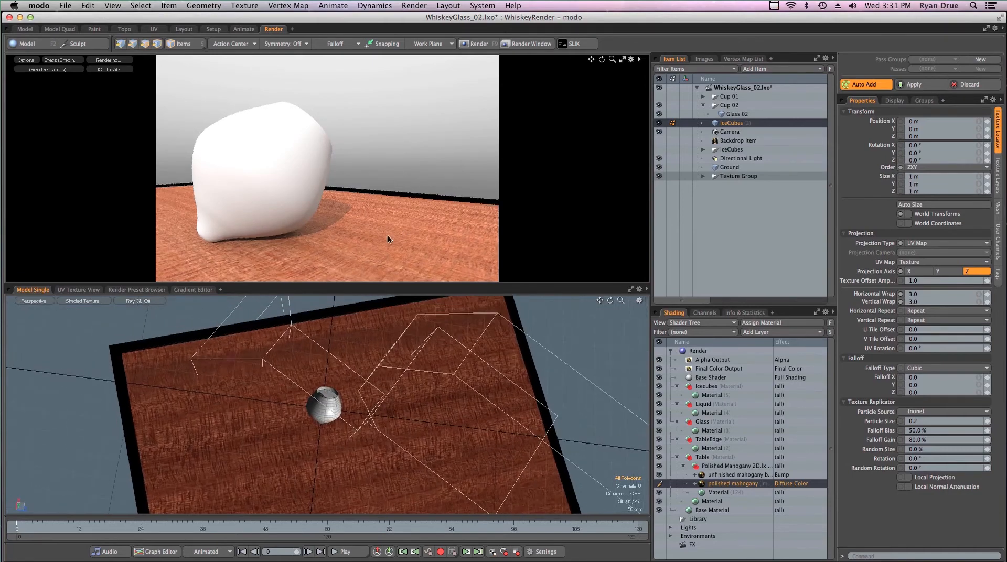
pyautogui.press('3')
pyautogui.press('super+s')
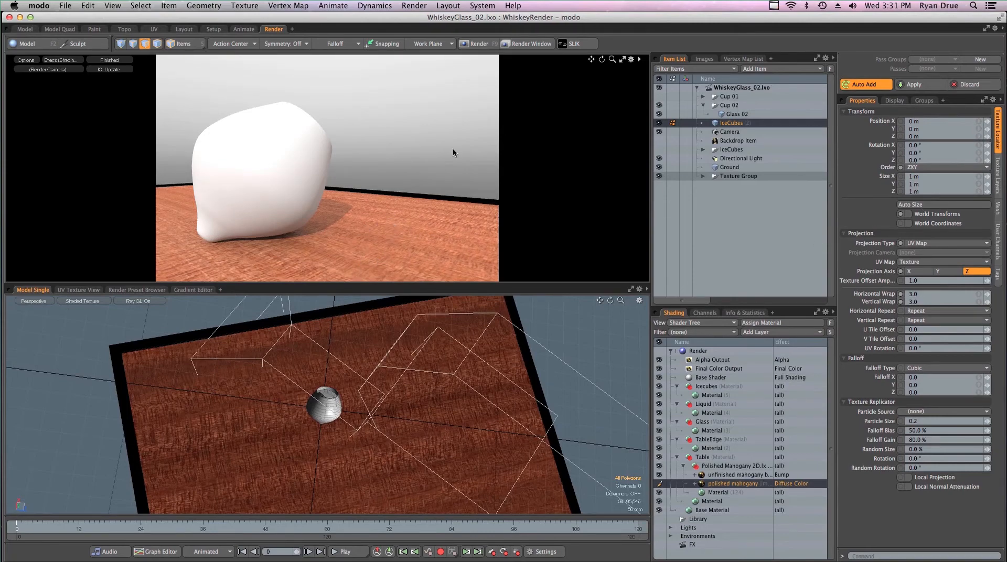
# Browse the brass and chrome metal presets and load the Chromium Plate preset into the shader tree
pyautogui.click(135, 290)
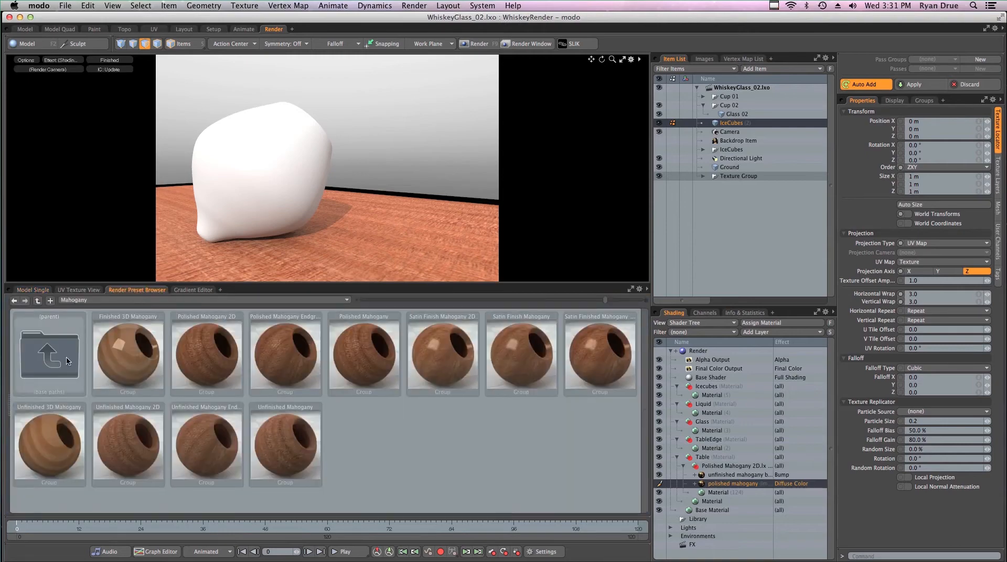
pyautogui.doubleClick(69, 365)
pyautogui.doubleClick(72, 371)
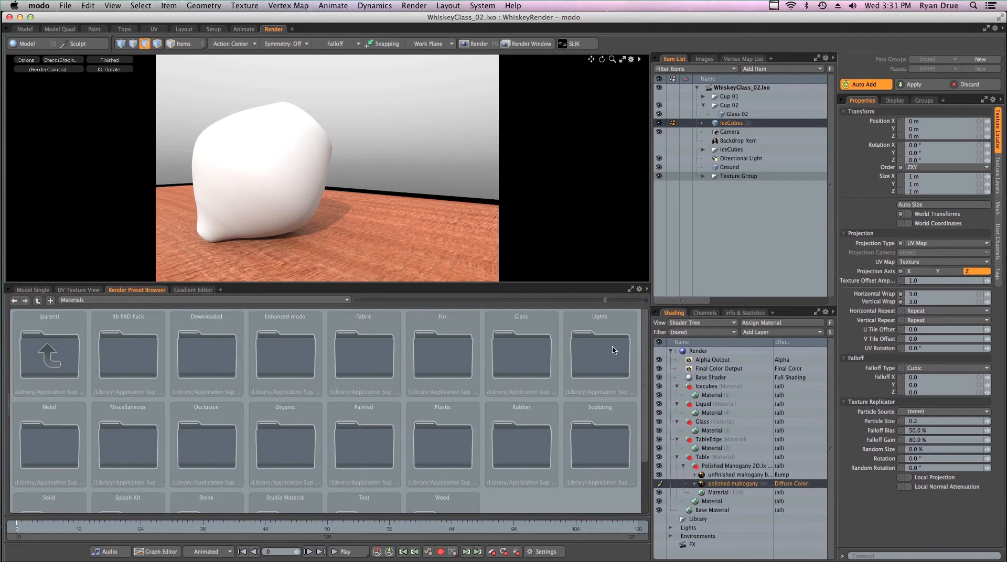
pyautogui.doubleClick(55, 451)
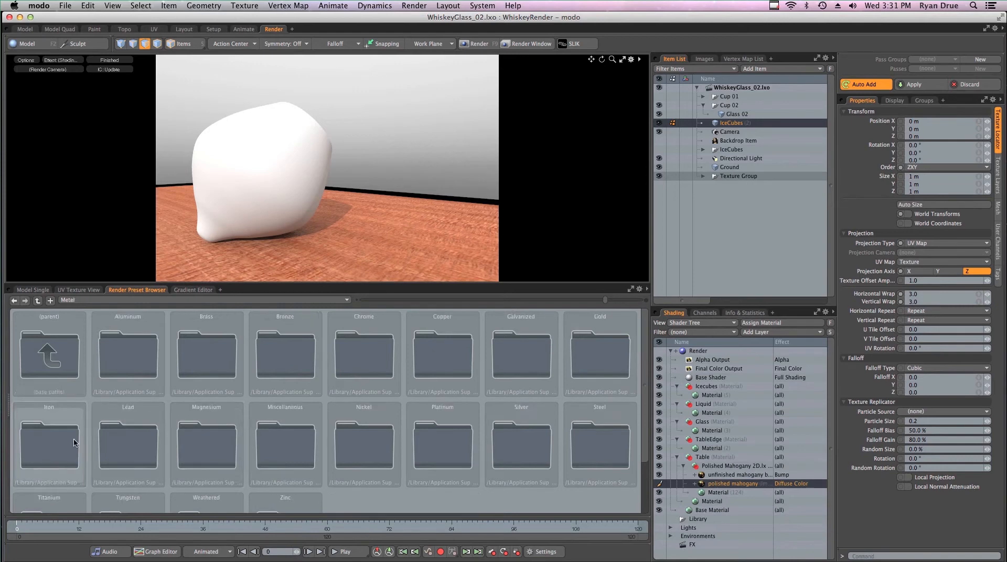
pyautogui.doubleClick(198, 361)
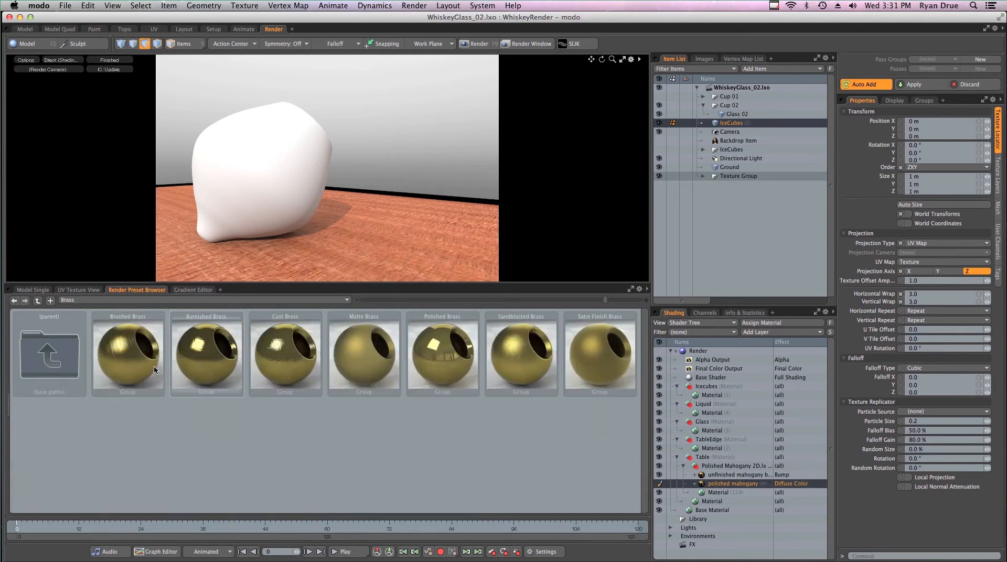
pyautogui.doubleClick(58, 374)
pyautogui.doubleClick(367, 363)
pyautogui.doubleClick(370, 366)
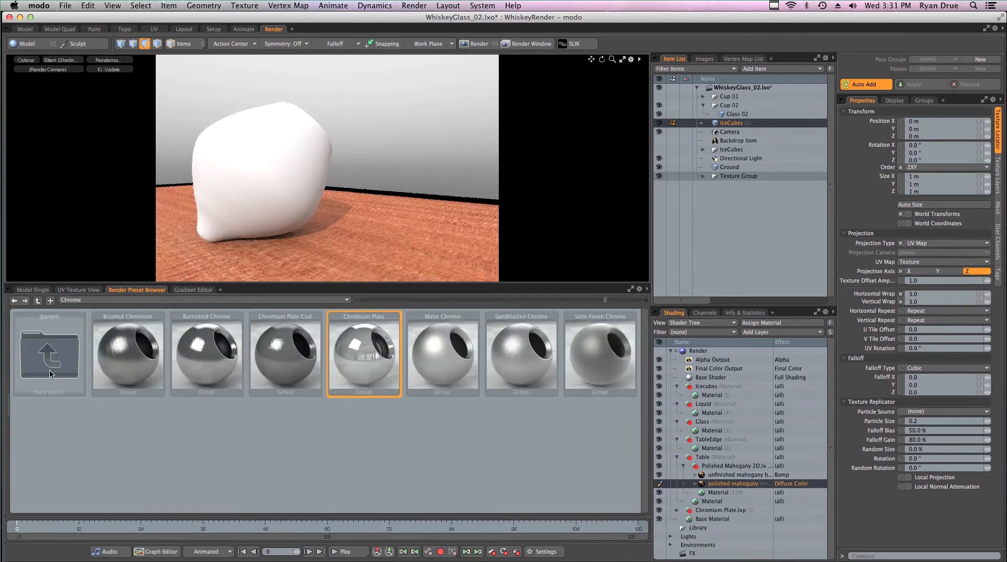
# Apply the Burnished Magnesium metal preset to the table edge and return to the main Materials preset folder
pyautogui.doubleClick(62, 395)
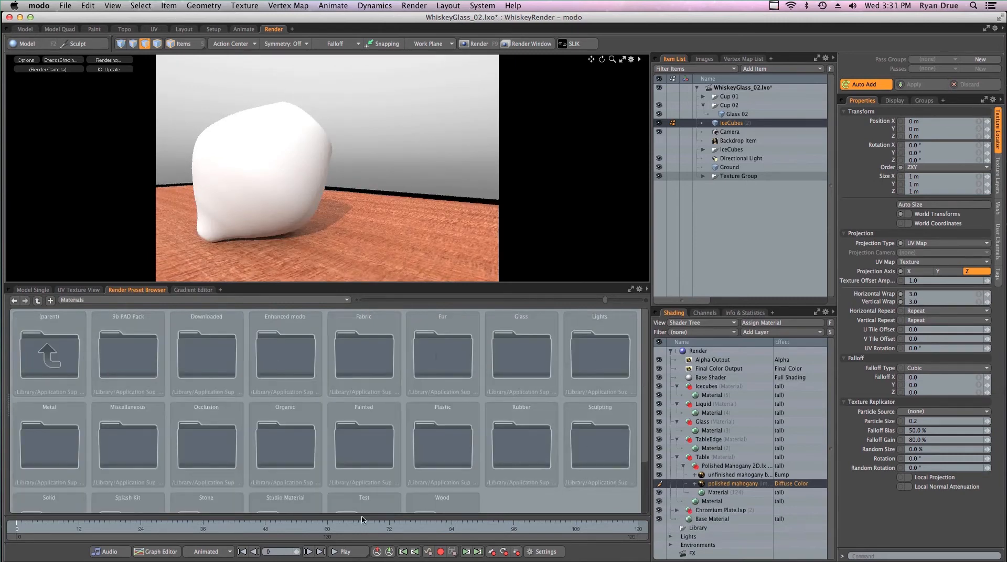
pyautogui.click(67, 440)
pyautogui.doubleClick(67, 440)
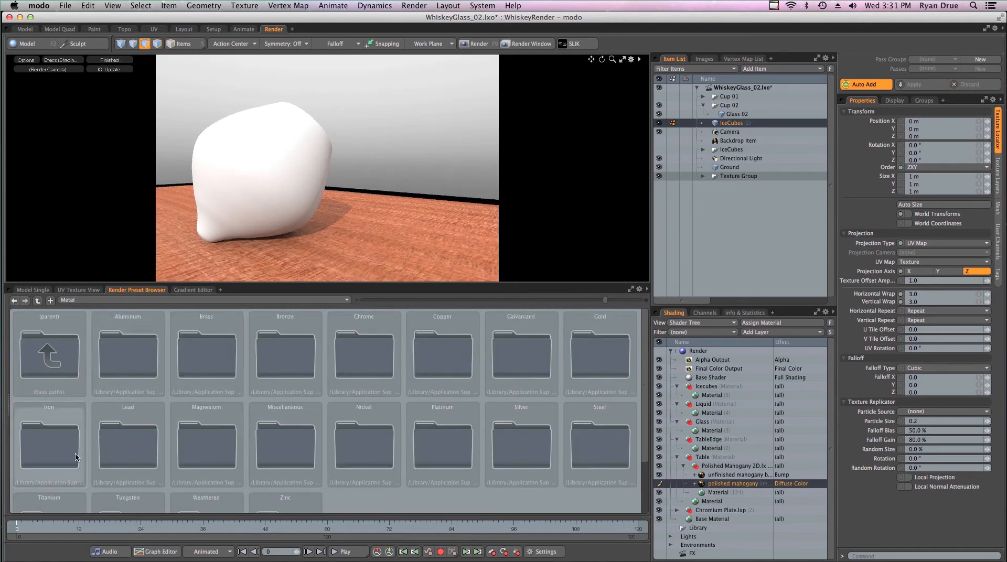
pyautogui.doubleClick(135, 364)
pyautogui.doubleClick(56, 368)
pyautogui.doubleClick(204, 446)
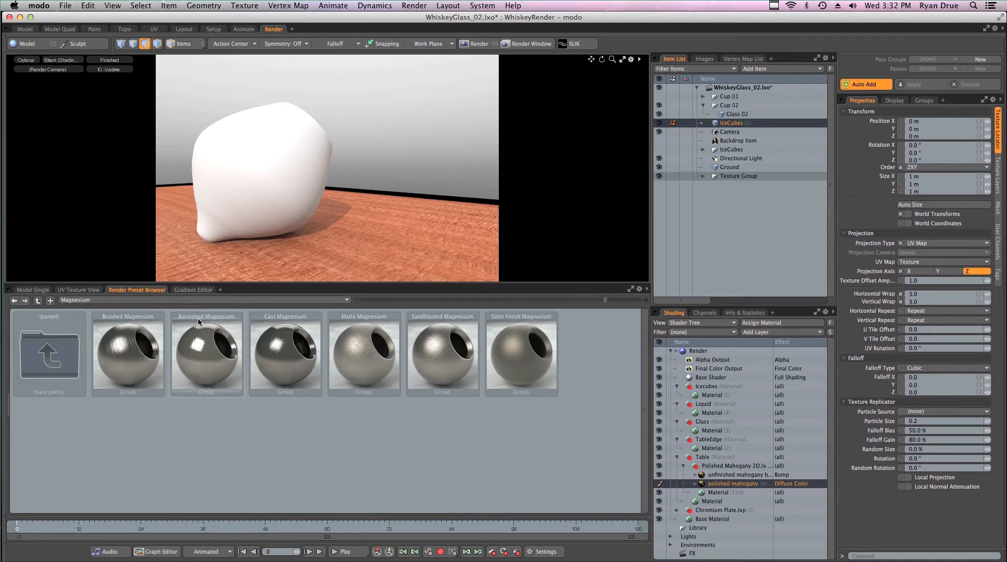
pyautogui.moveTo(201, 364); pyautogui.dragTo(402, 198)
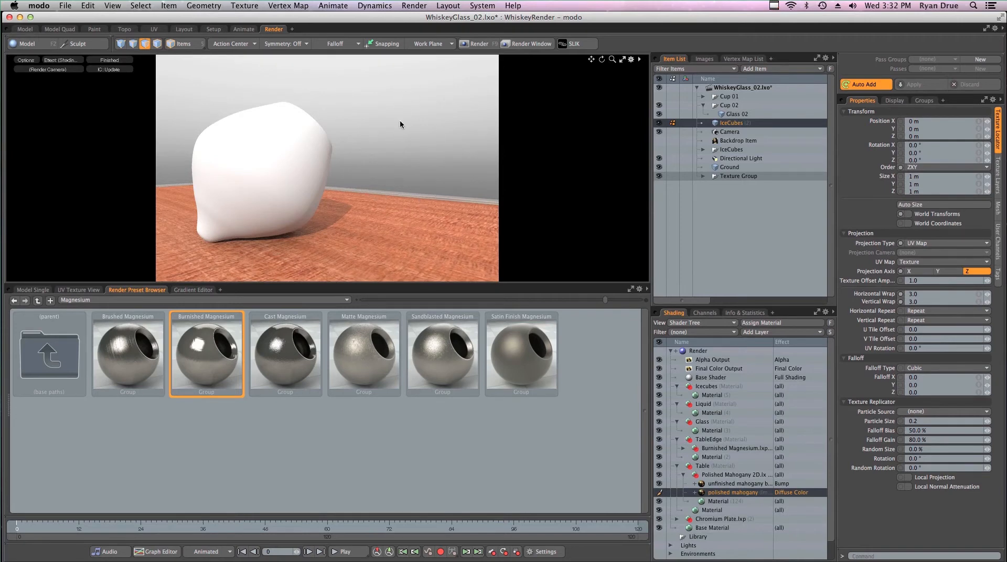
pyautogui.doubleClick(69, 371)
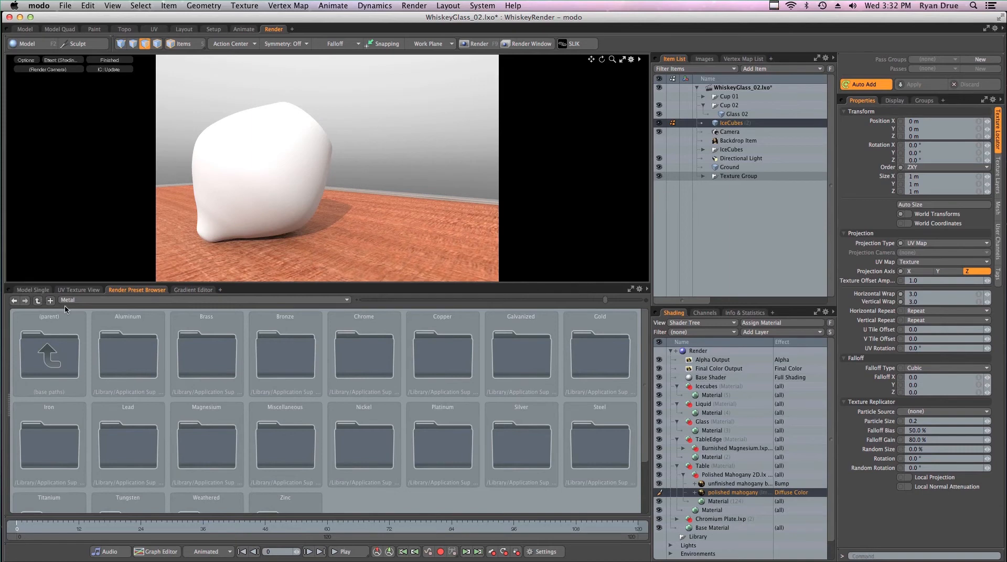
pyautogui.doubleClick(76, 339)
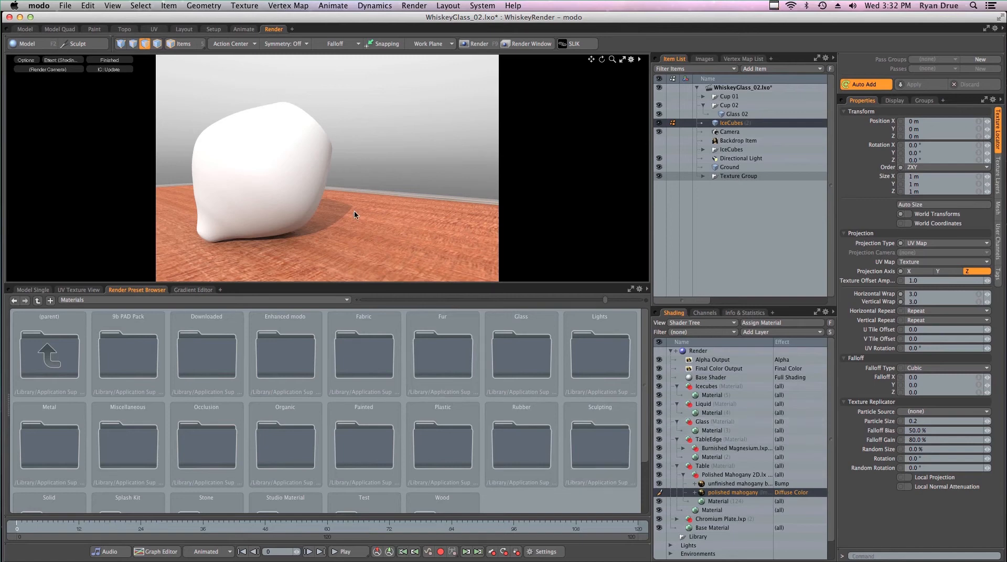
# Select the glass material and set its diffuse amount to 0%, specular amount to 2% and specular Fresnel to 100%
pyautogui.click(287, 169)
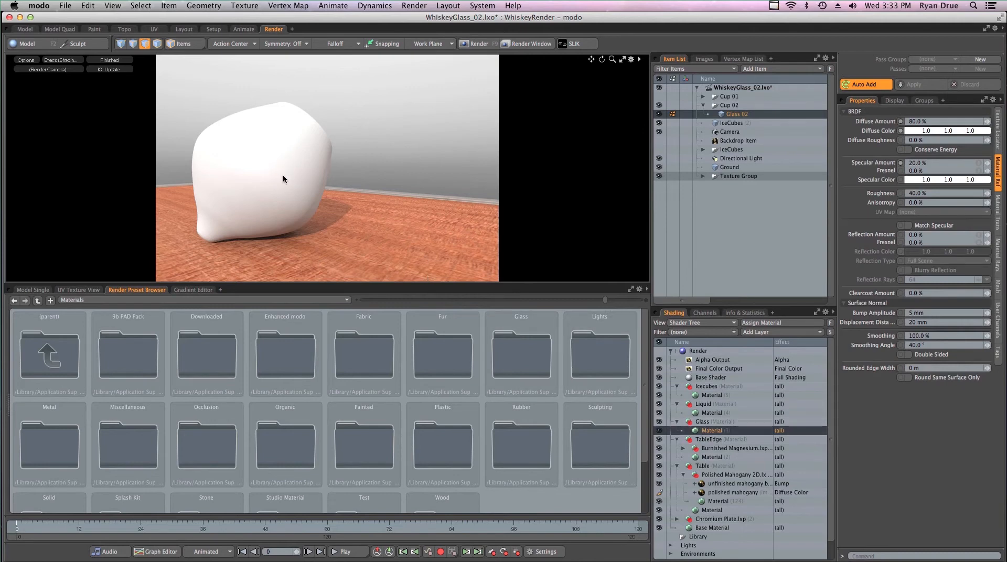
pyautogui.click(411, 251)
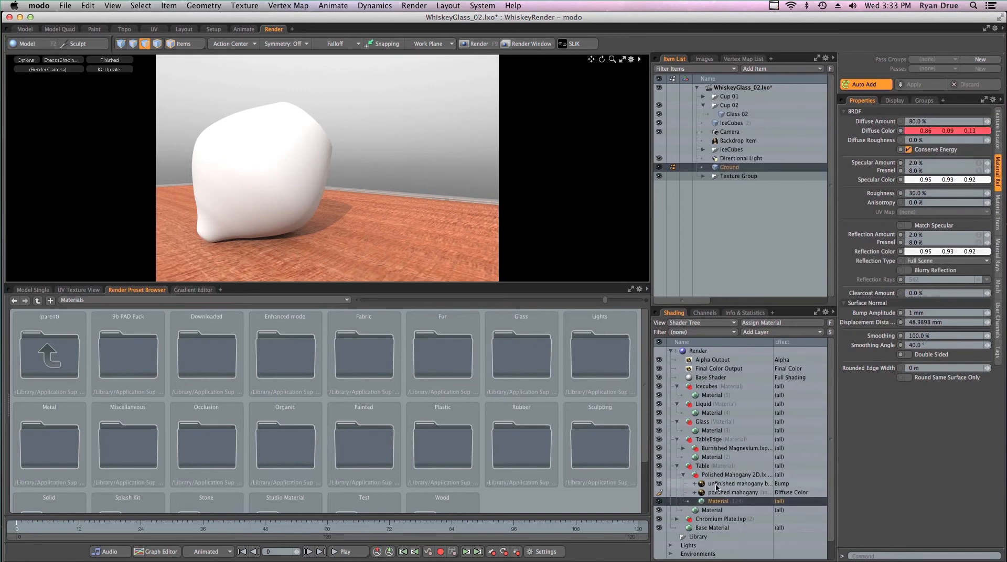
pyautogui.click(288, 179)
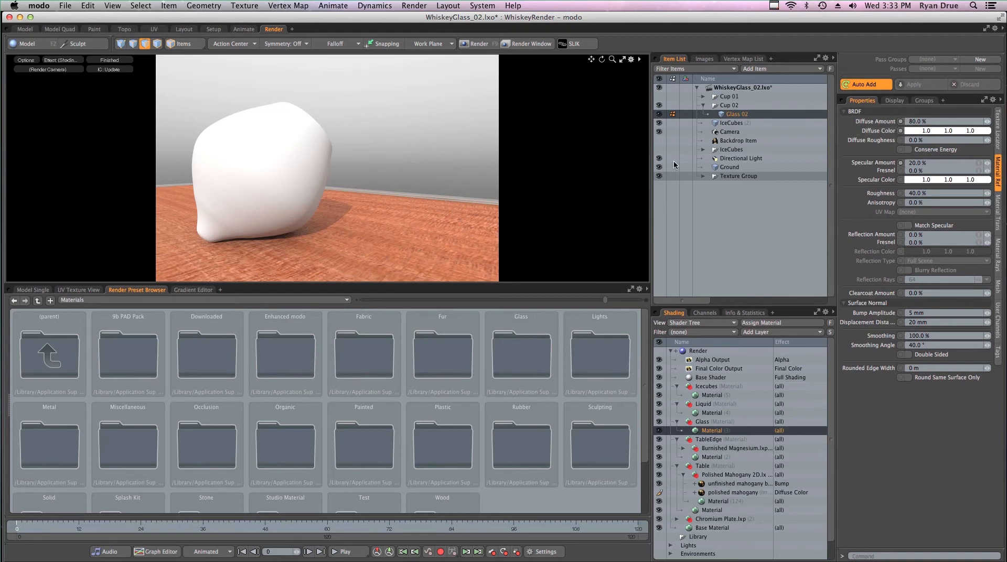
pyautogui.click(931, 121)
pyautogui.write('0')
pyautogui.press('Return')
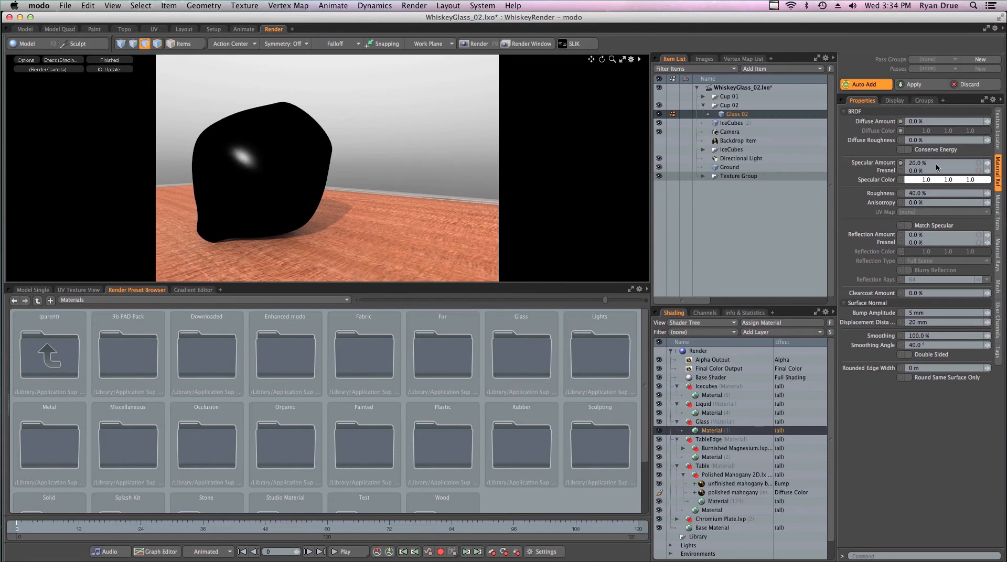
pyautogui.write('2')
pyautogui.press('Return')
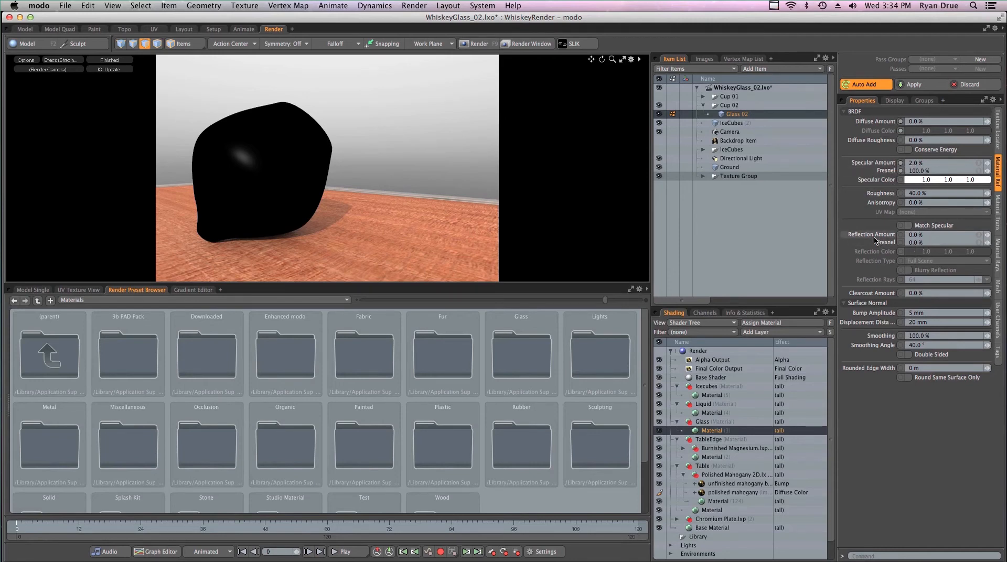
# Try Match Specular on the glass material with a 55% specular amount, undo that amount and disable the matching
pyautogui.click(909, 226)
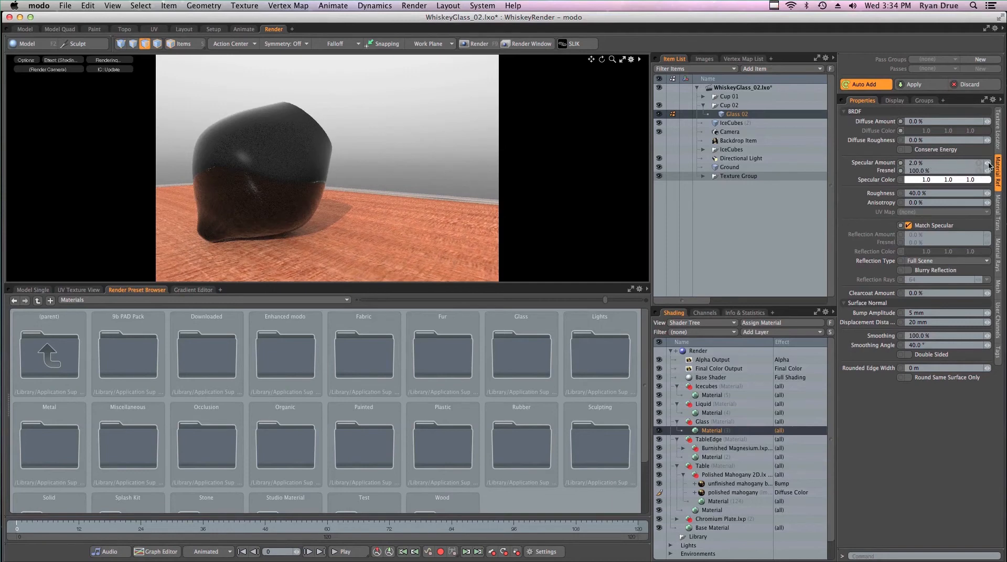
pyautogui.moveTo(987, 163); pyautogui.dragTo(1002, 163)
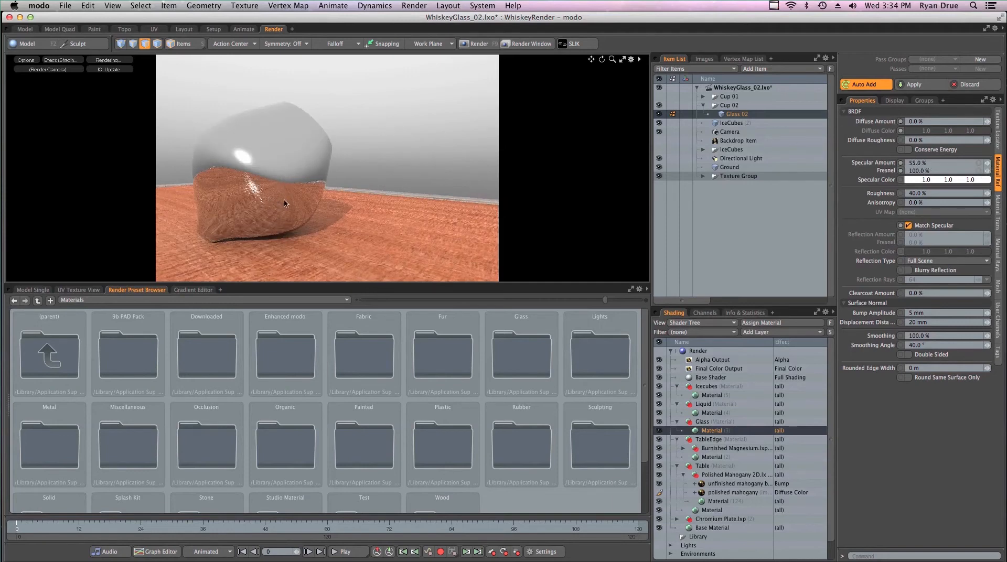
pyautogui.press('super+z')
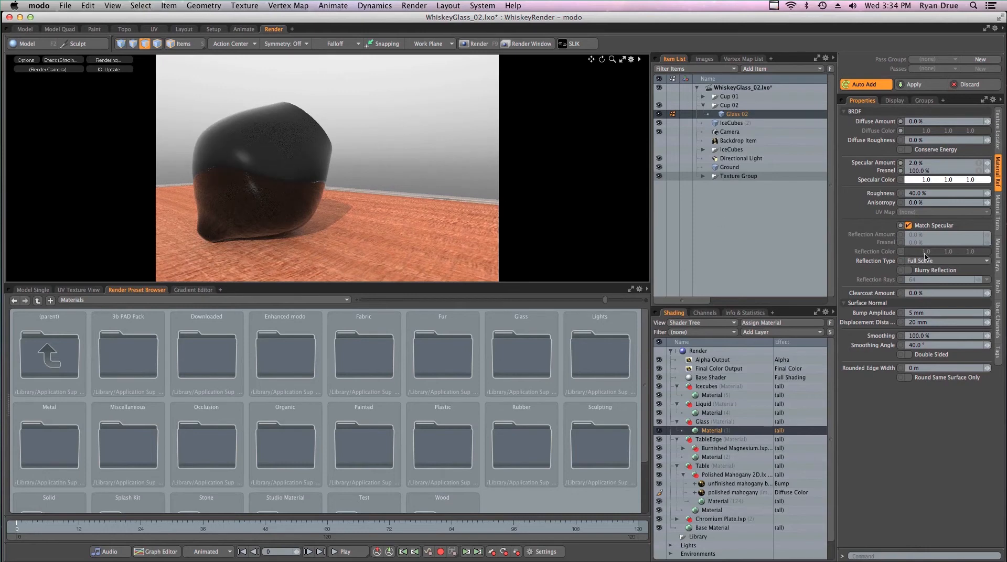
pyautogui.click(909, 226)
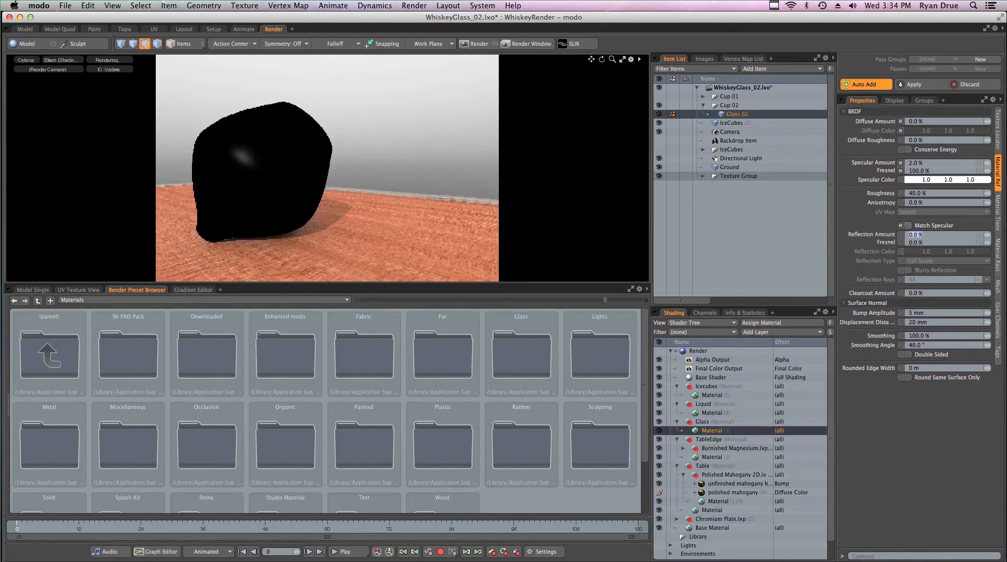
# Set the glass material's reflection amount to 2% and its reflection Fresnel to 100%
pyautogui.write('2')
pyautogui.press('Tab')
pyautogui.write('100')
pyautogui.press('Return')
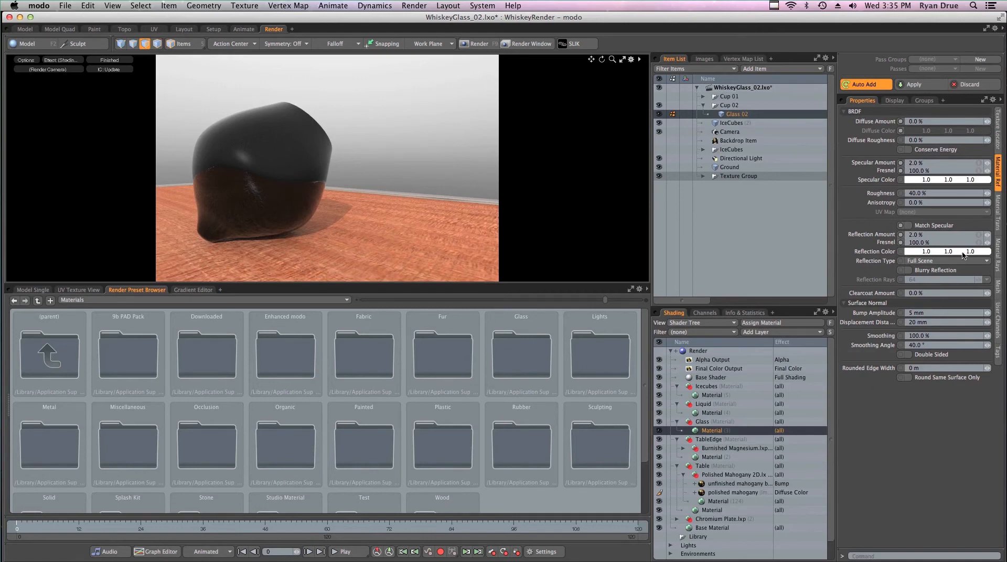
# Set the glass material's transparent amount to 98% and its refractive index to Flint Glass (Light), 1.575
pyautogui.click(929, 417)
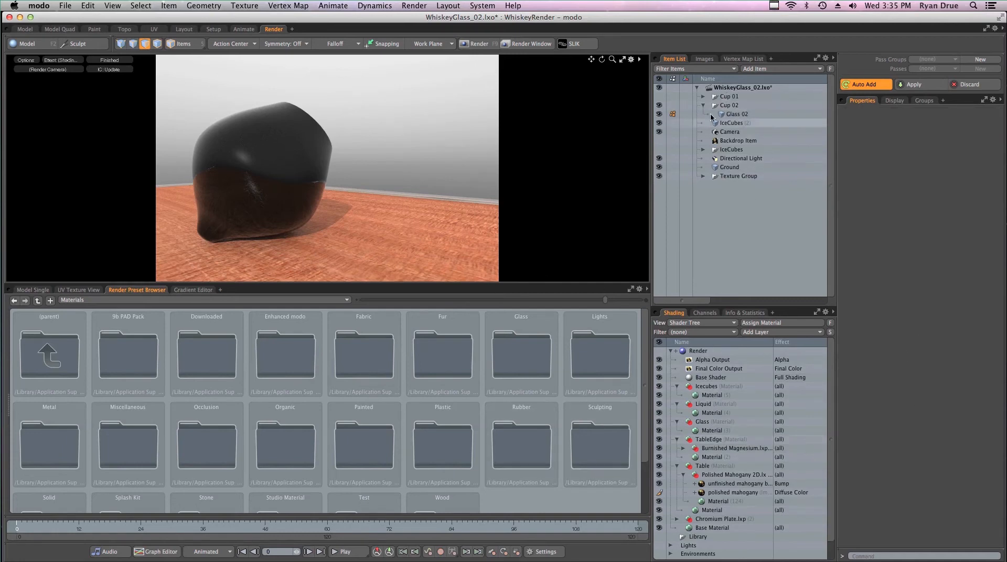
pyautogui.click(284, 170)
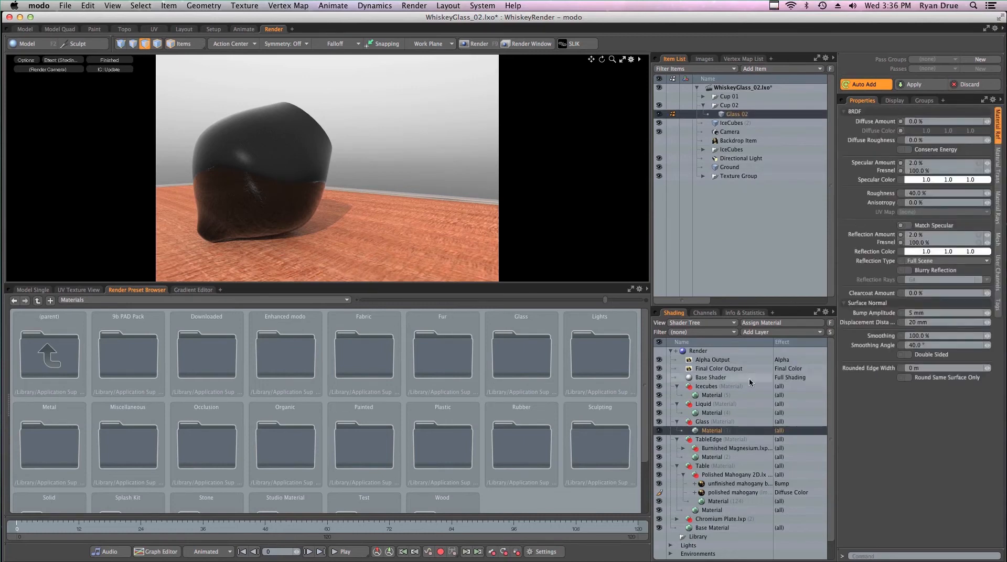
pyautogui.click(720, 431)
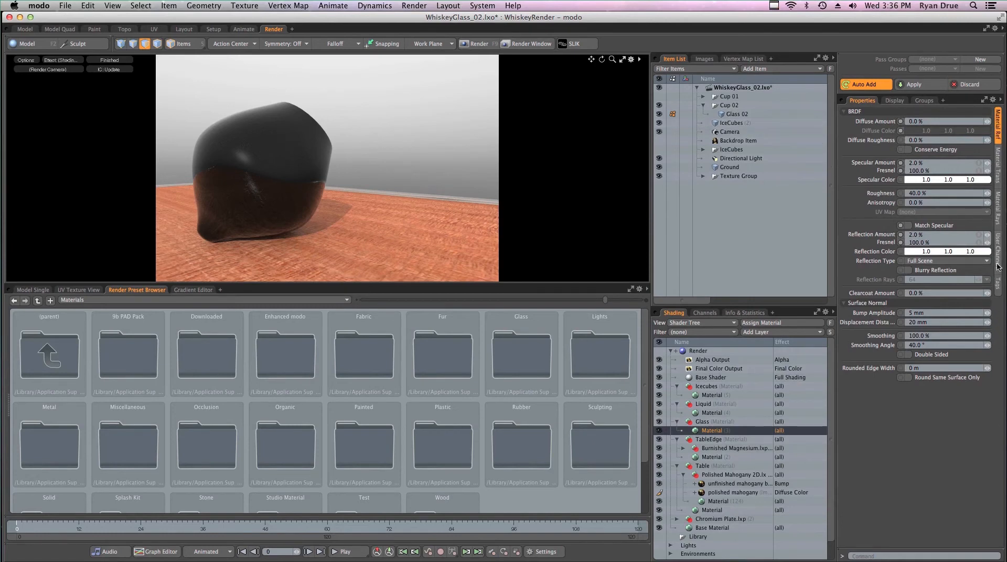
pyautogui.click(999, 180)
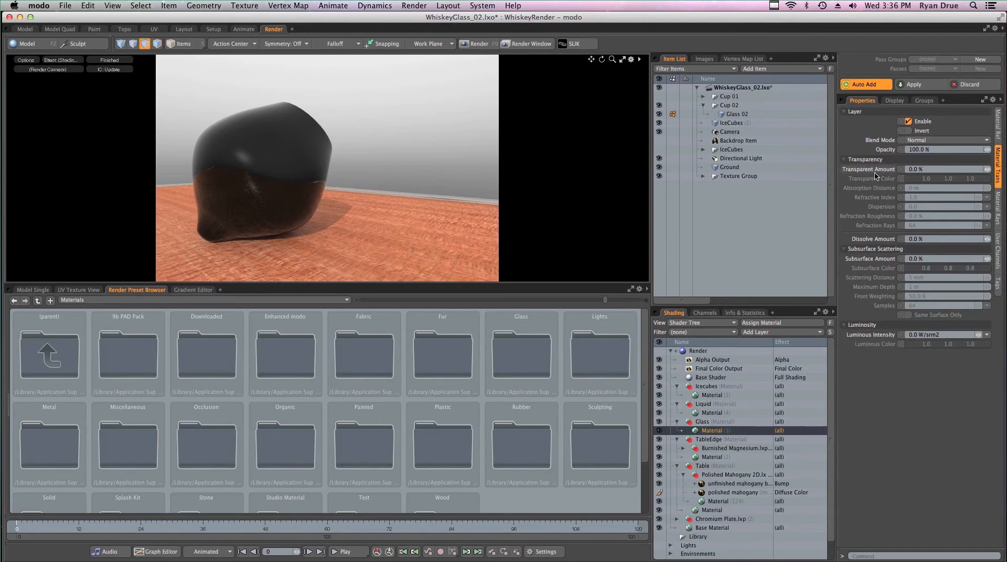
pyautogui.click(926, 170)
pyautogui.write('98')
pyautogui.press('Return')
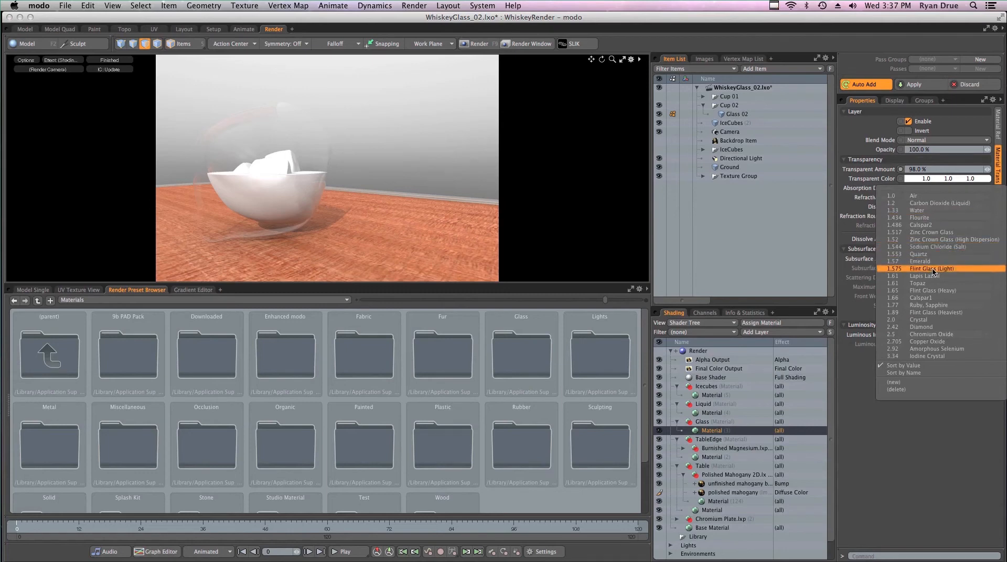
pyautogui.click(896, 269)
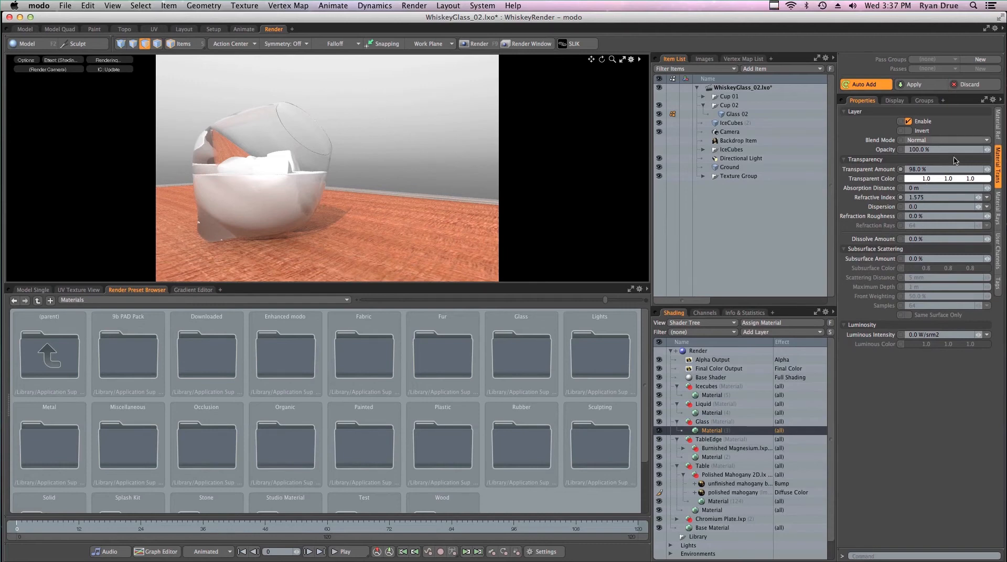
# Review the glass material's reflection and transparency settings and browse to the Thick Glass material presets
pyautogui.click(997, 131)
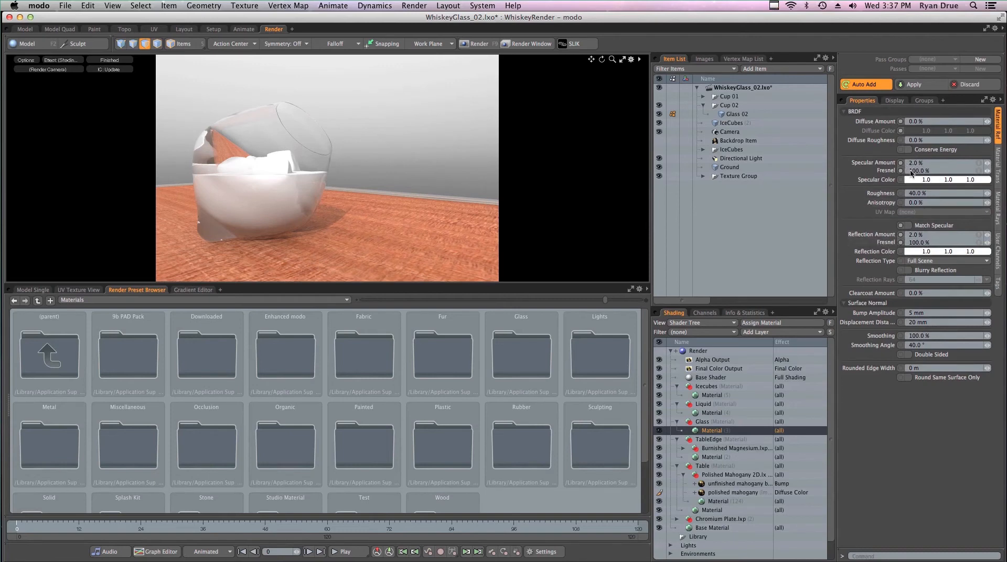
pyautogui.click(997, 168)
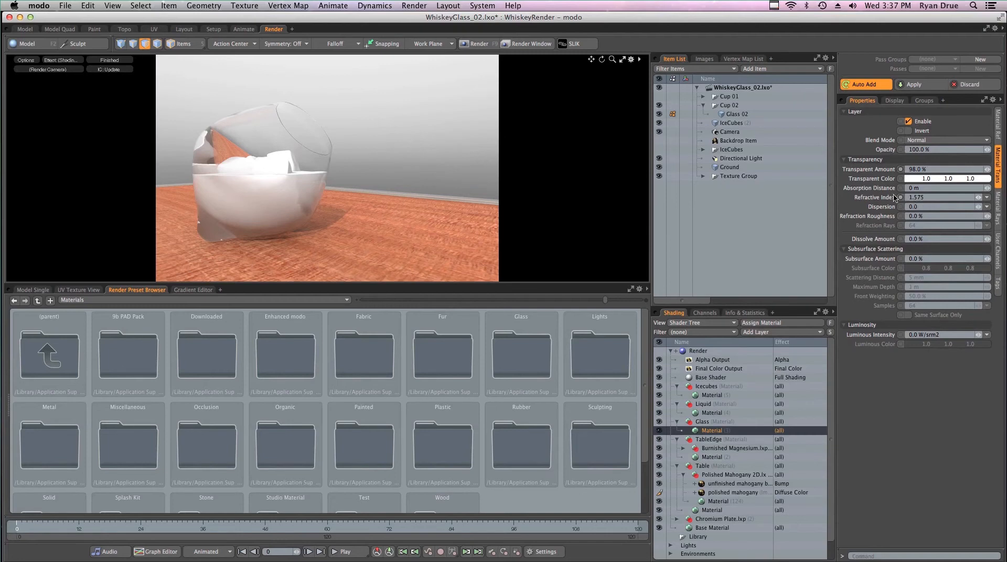
pyautogui.doubleClick(531, 363)
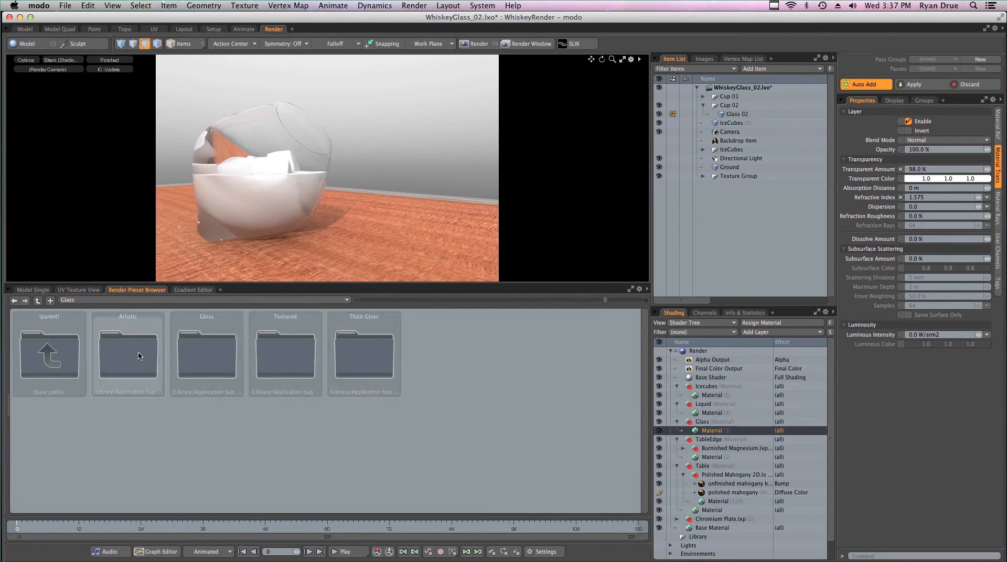
pyautogui.click(365, 354)
pyautogui.doubleClick(366, 354)
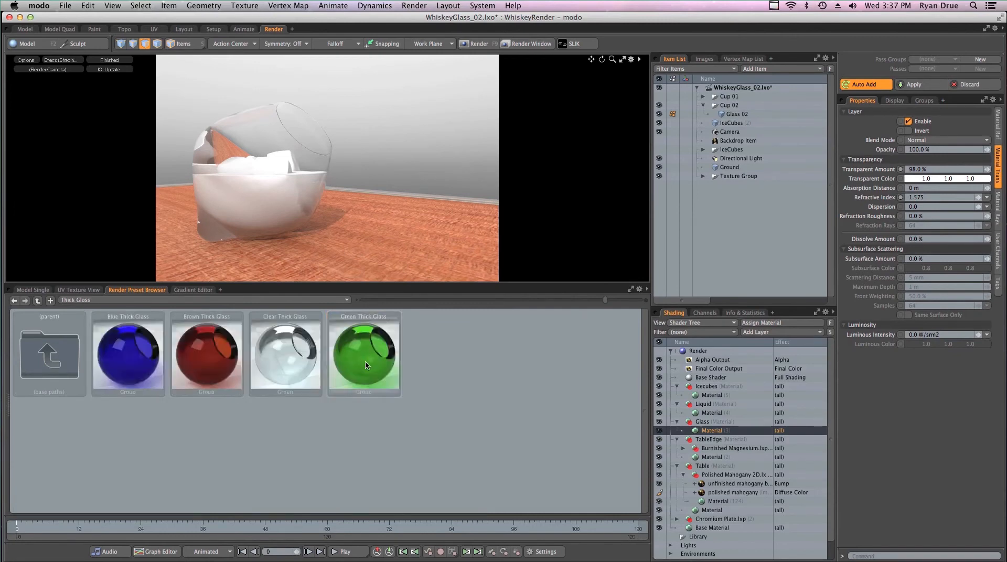
# Try the Clear Thick Glass preset on the glass, inspect its transparency and reflection settings, and undo the preset
pyautogui.moveTo(292, 349); pyautogui.dragTo(285, 159)
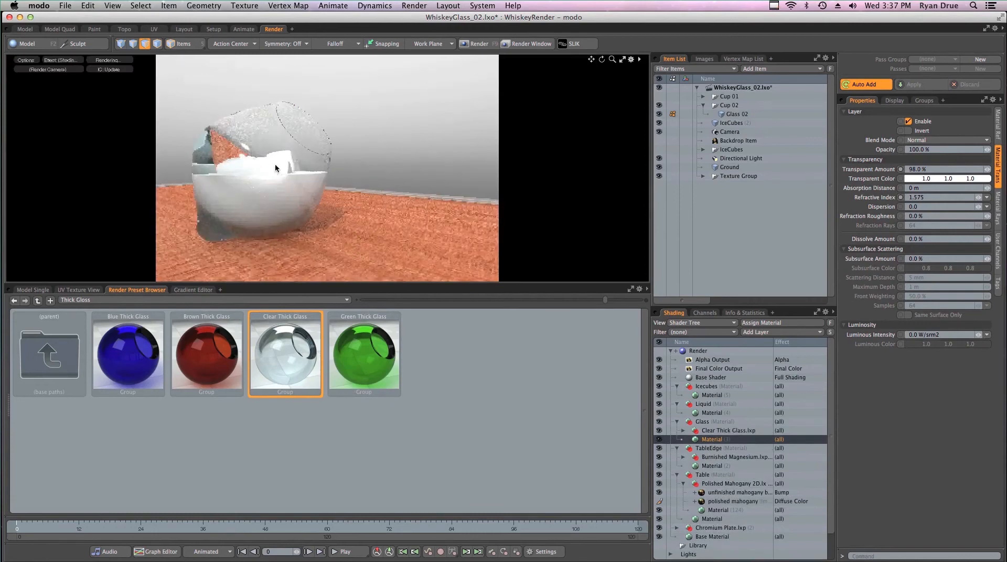
pyautogui.click(683, 431)
pyautogui.click(716, 439)
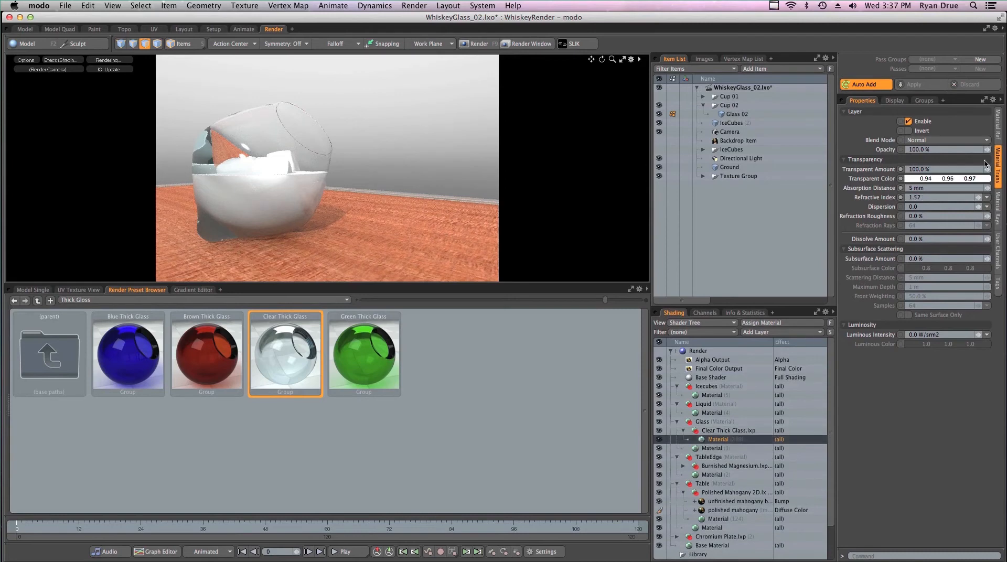
pyautogui.click(997, 135)
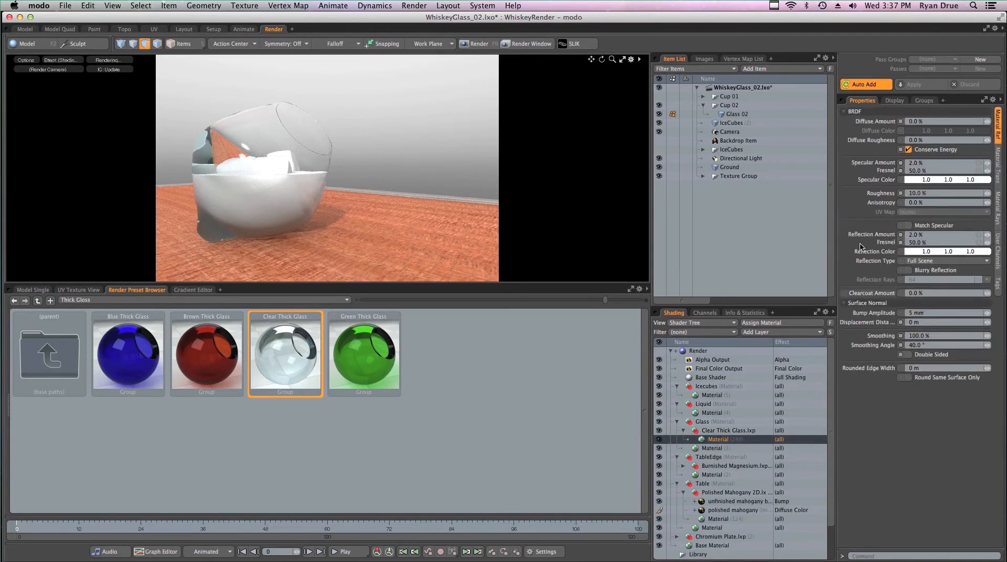
pyautogui.click(718, 448)
pyautogui.press('super+z')
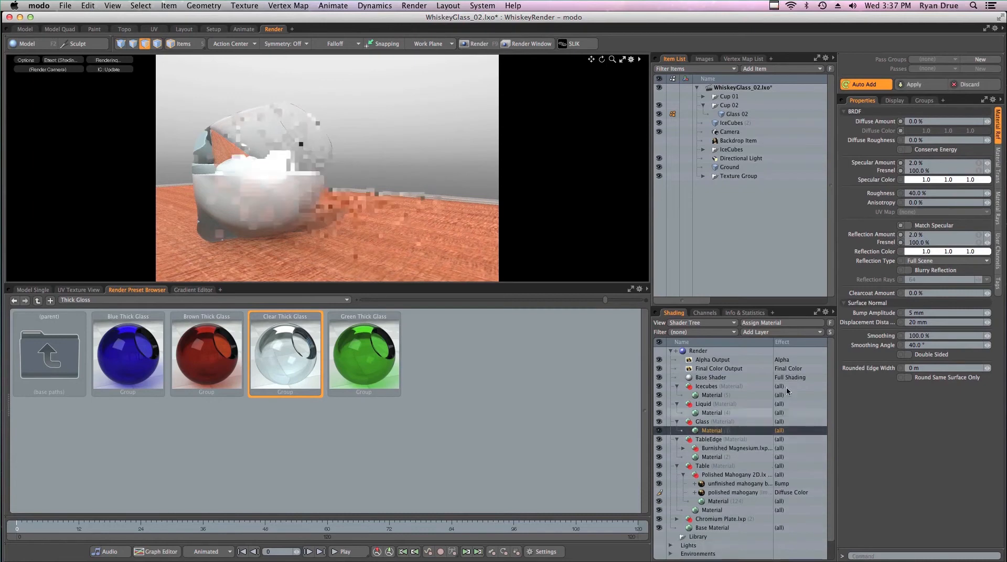
# Look through the Textured glass presets and return to the main Materials folder to review its categories
pyautogui.doubleClick(73, 351)
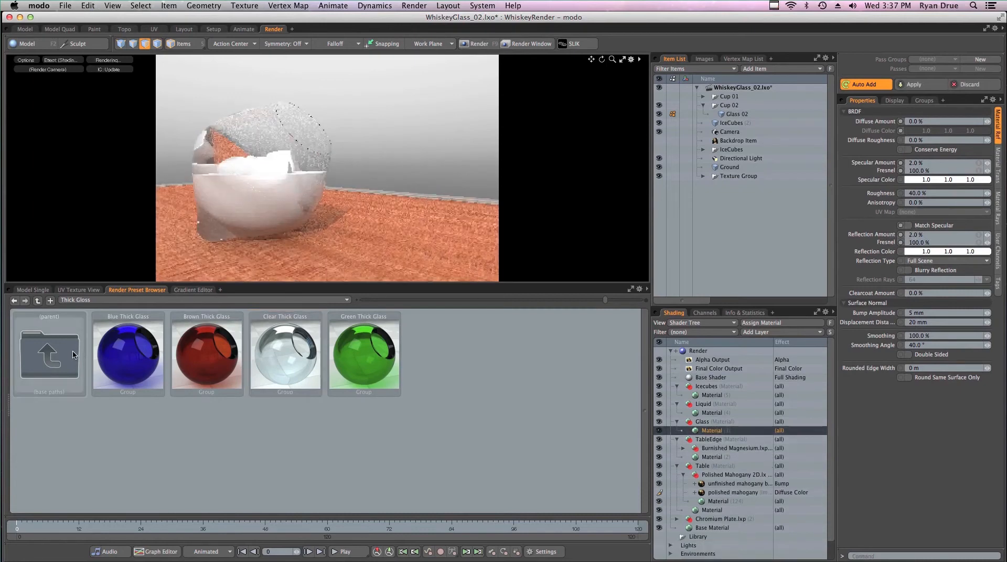
pyautogui.doubleClick(277, 373)
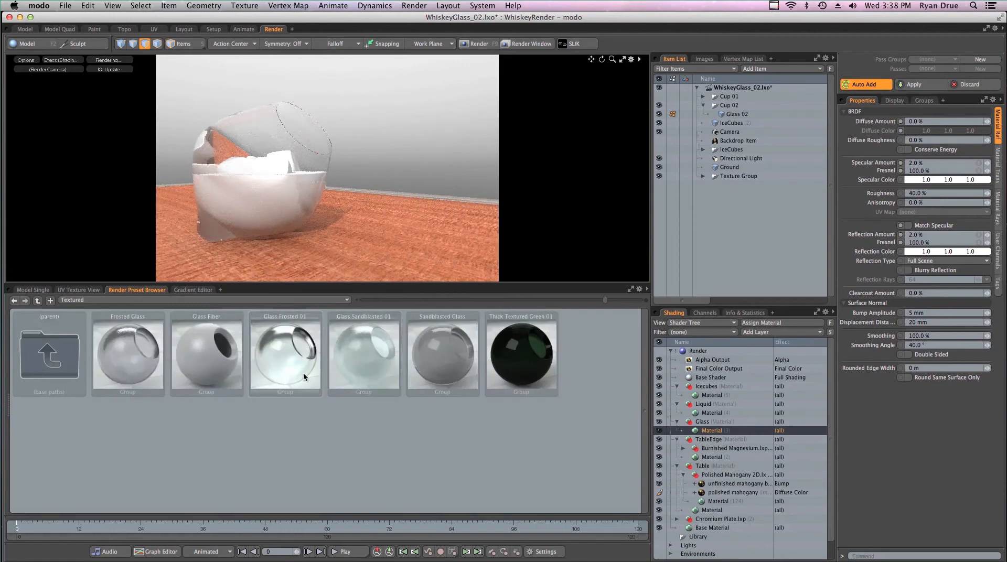
pyautogui.doubleClick(52, 357)
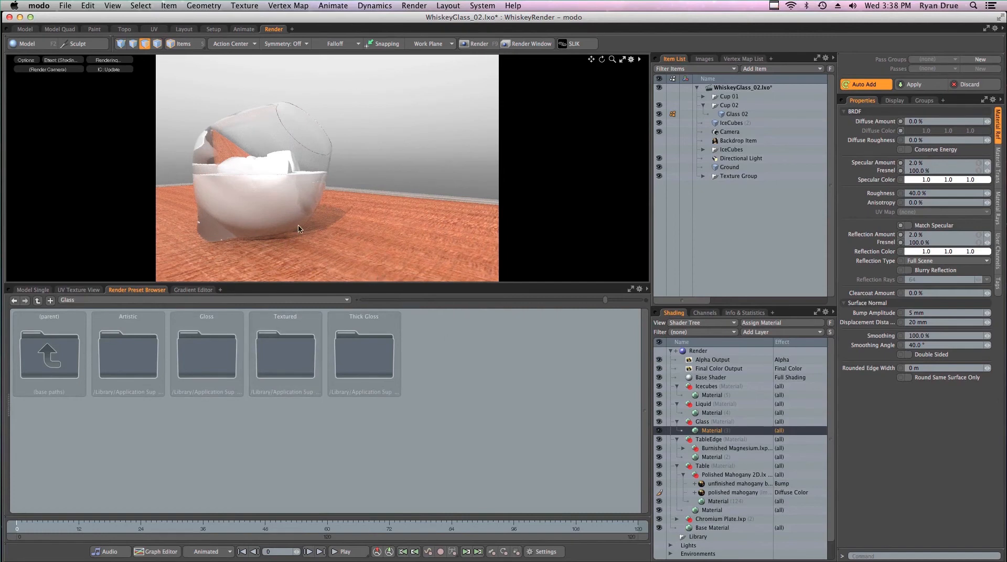
pyautogui.doubleClick(73, 387)
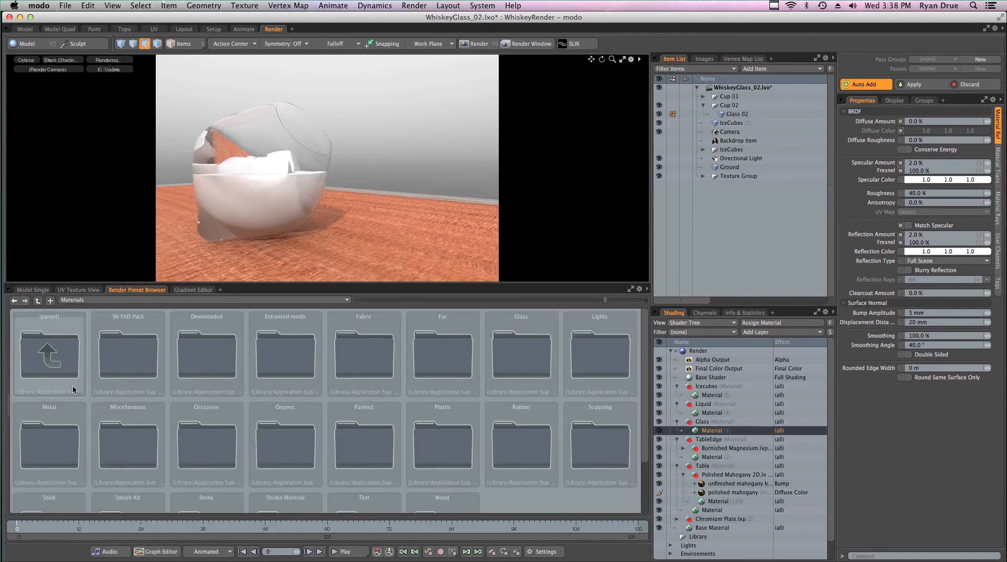
pyautogui.scroll(-2, 649, 414)
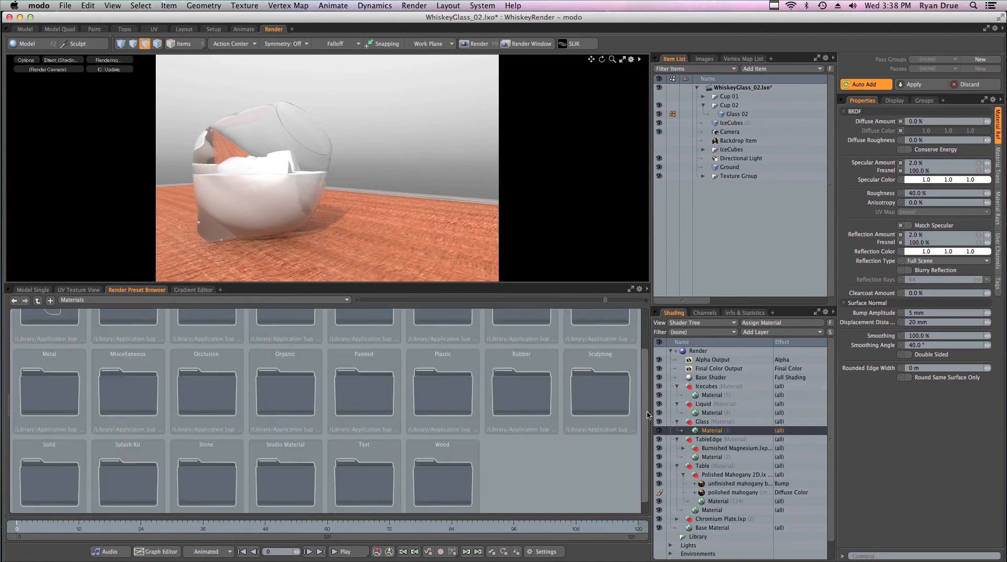
pyautogui.scroll(-1, 648, 415)
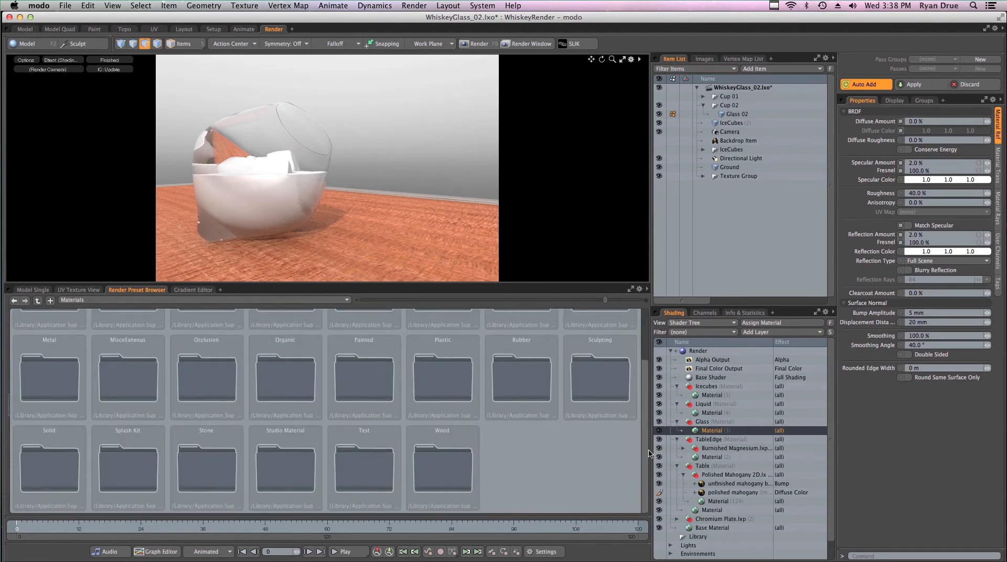
# Save the scene and open the Liquid presets within the Organic materials folder
pyautogui.press('super+s')
pyautogui.scroll(1, 646, 395)
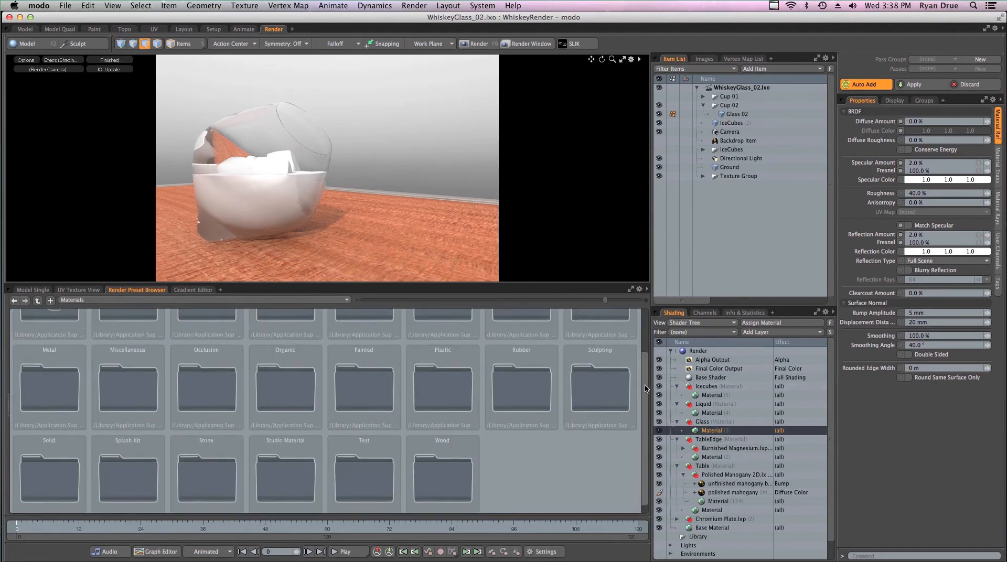
pyautogui.scroll(4, 645, 388)
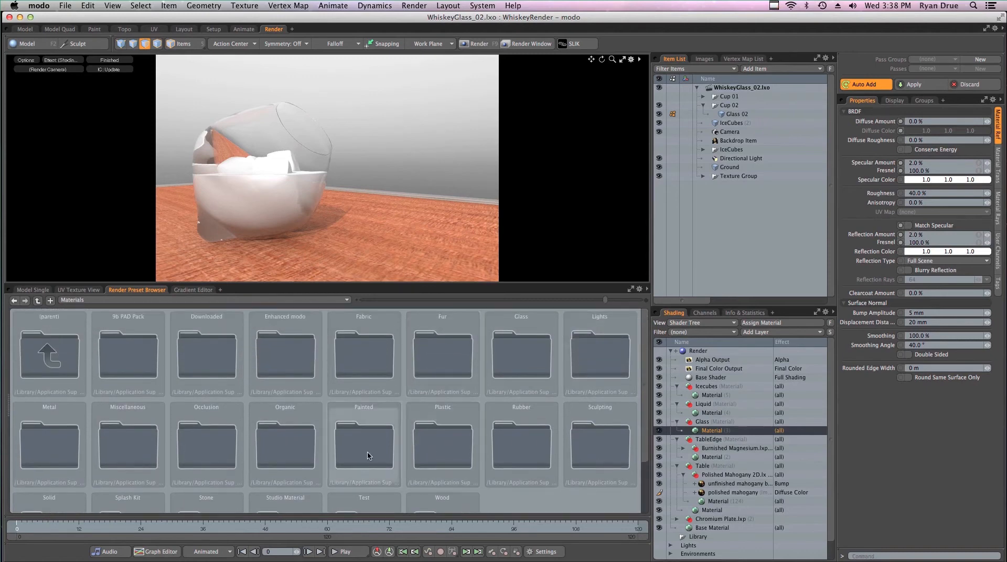
pyautogui.scroll(-2, 646, 356)
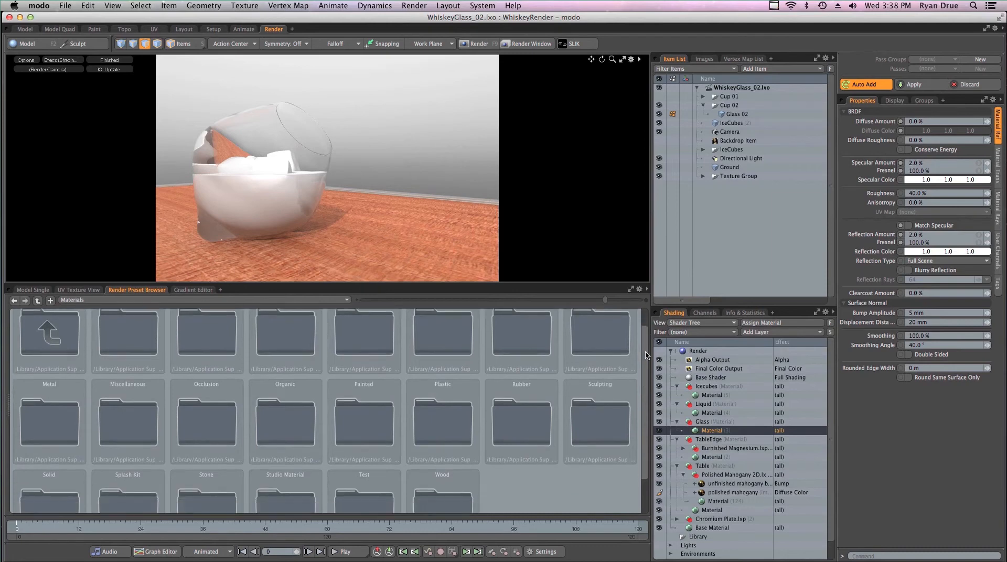
pyautogui.doubleClick(288, 430)
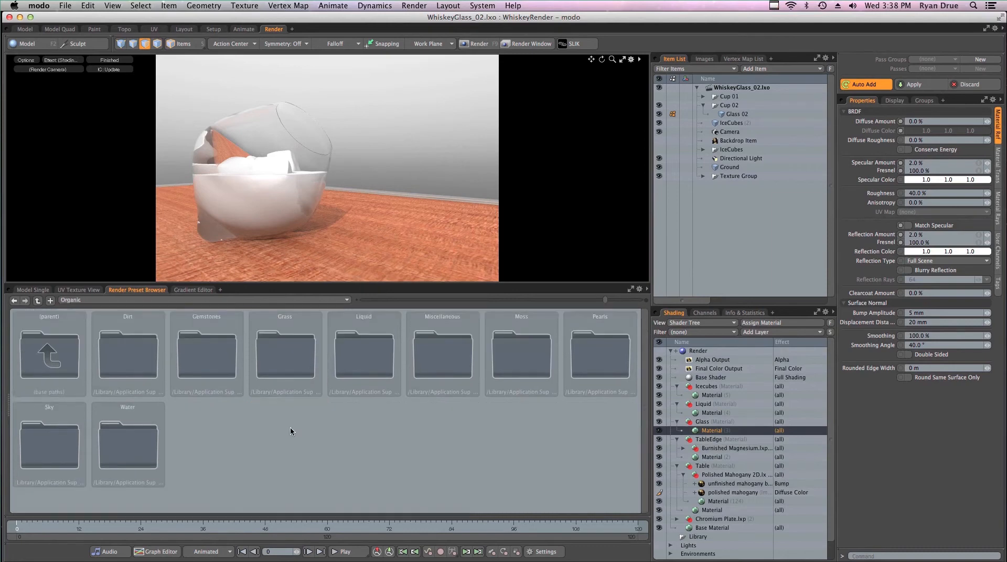
pyautogui.click(368, 356)
pyautogui.doubleClick(375, 370)
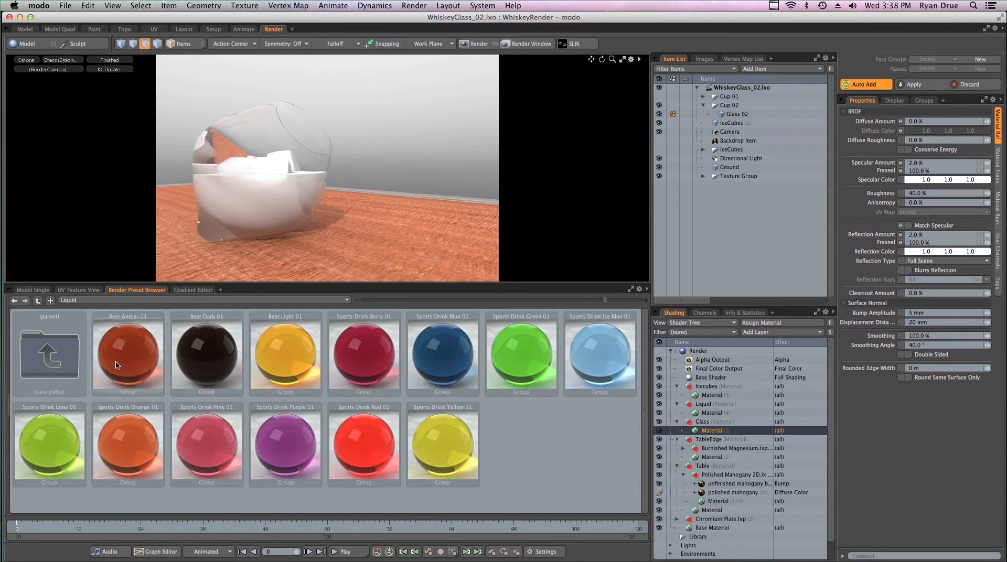
# Try the Beer Amber 01 preset on the glass and on the liquid in the render preview, undoing both attempts
pyautogui.moveTo(120, 362); pyautogui.dragTo(273, 202)
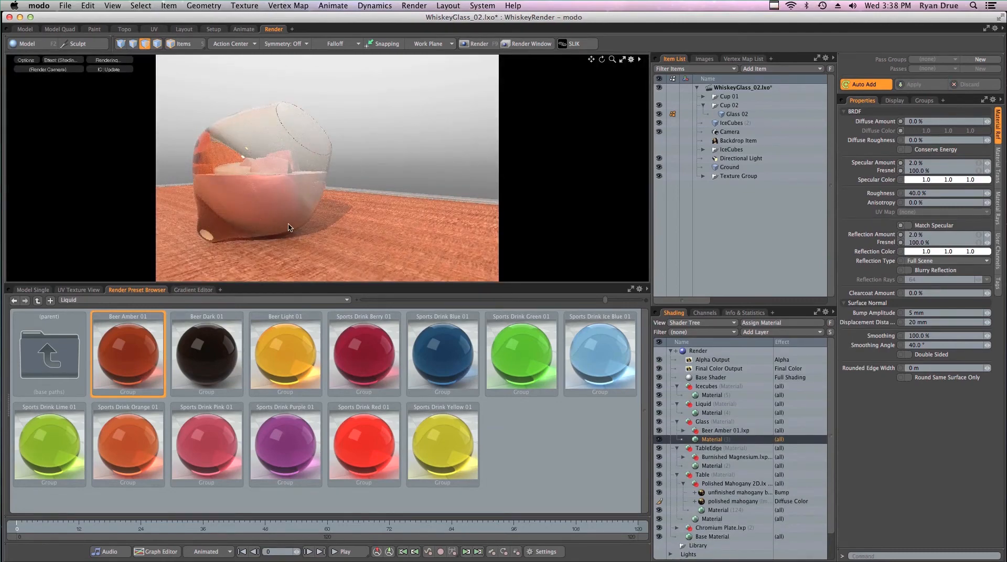
pyautogui.press('super+z')
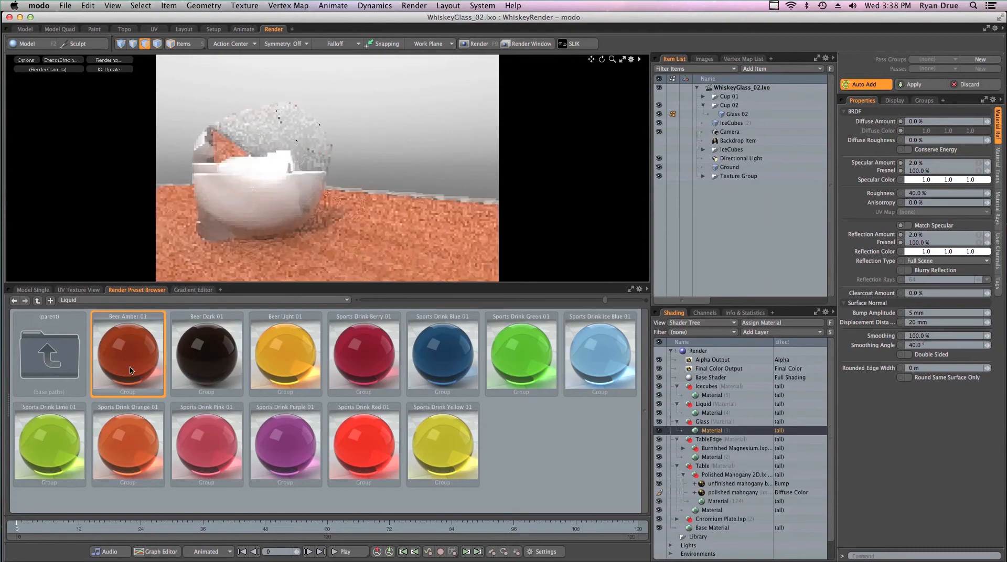
pyautogui.keyDown('alt'); pyautogui.moveTo(397, 120); pyautogui.dragTo(361, 198); pyautogui.keyUp('alt')
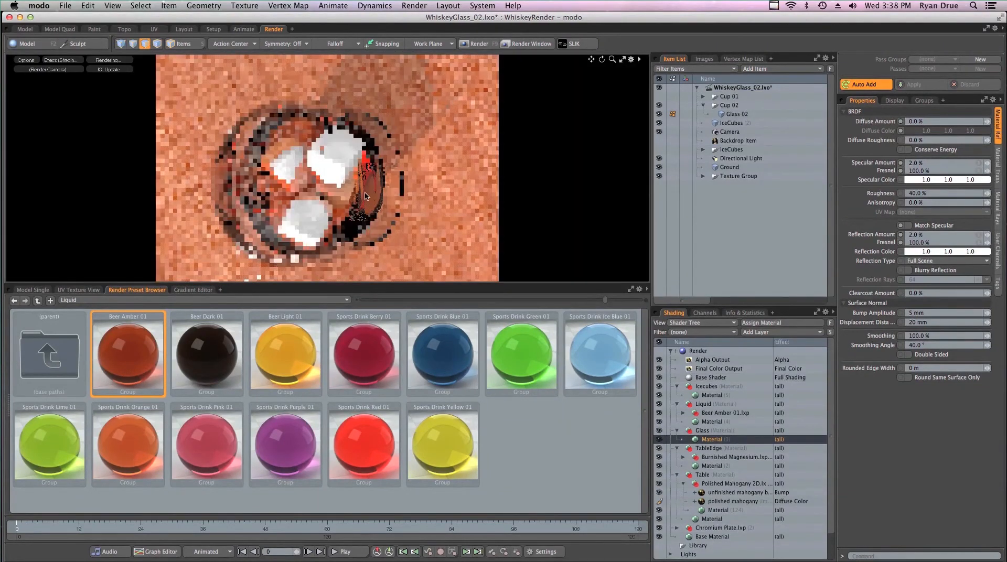
pyautogui.press('super+z')
pyautogui.press('super+z')
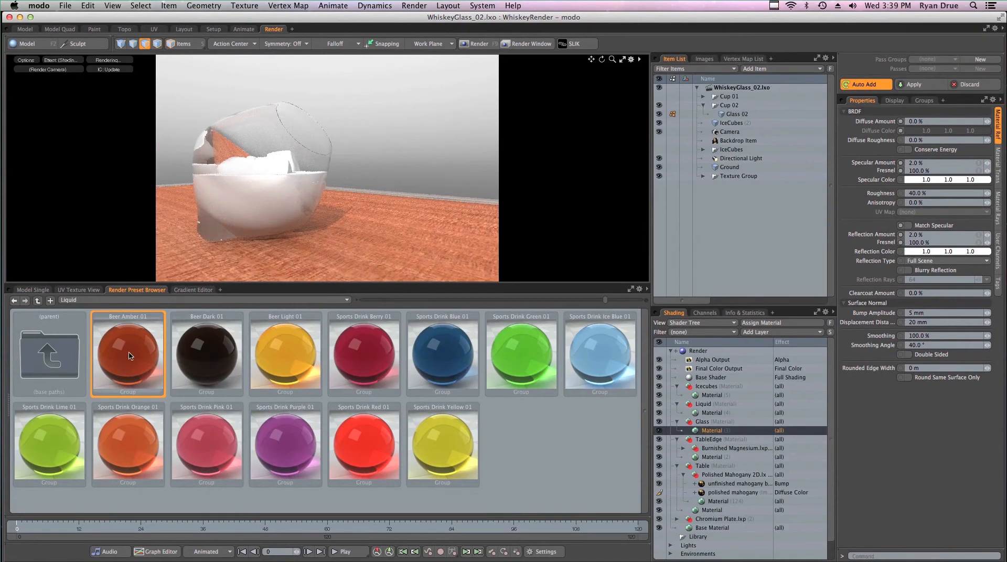
# Add the Beer Amber 01 preset to the Liquid material group, expand it to show its material, and save the scene
pyautogui.moveTo(127, 351)
pyautogui.mouseDown()
pyautogui.moveTo(434, 364)
pyautogui.moveTo(388, 360)
pyautogui.moveTo(681, 404)
pyautogui.moveTo(692, 415)
pyautogui.moveTo(698, 403)
pyautogui.moveTo(700, 413)
pyautogui.moveTo(471, 275)
pyautogui.moveTo(411, 217)
pyautogui.moveTo(571, 261)
pyautogui.moveTo(711, 406)
pyautogui.mouseUp()
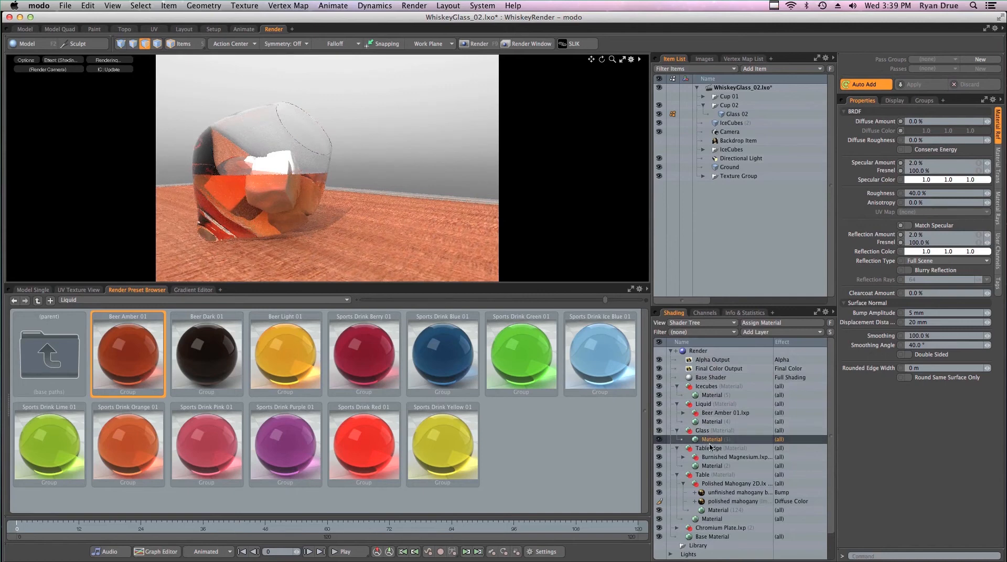
pyautogui.click(684, 412)
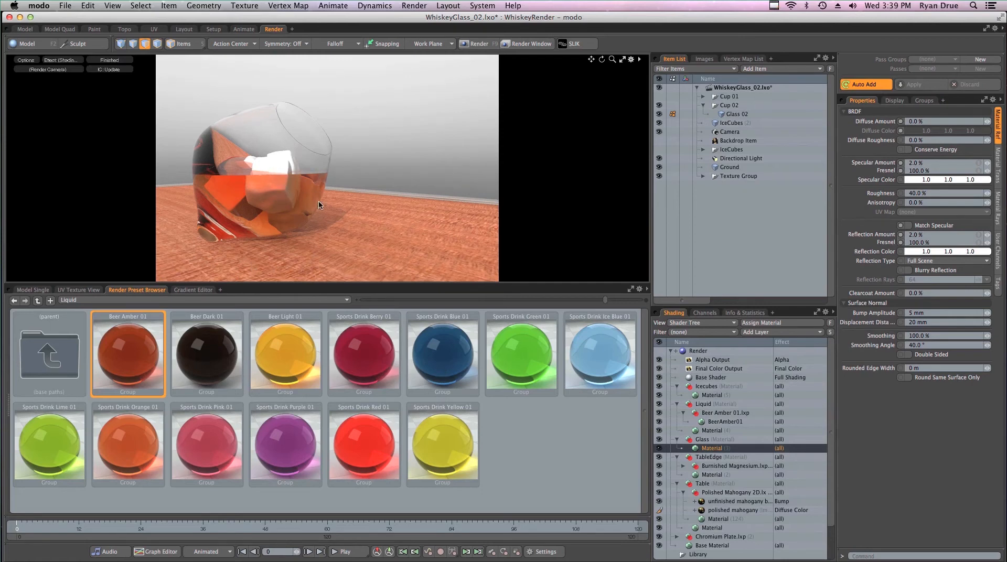
pyautogui.press('super+s')
# Switch to Preview for a brief look and come back to modo
pyautogui.press('super+Tab')
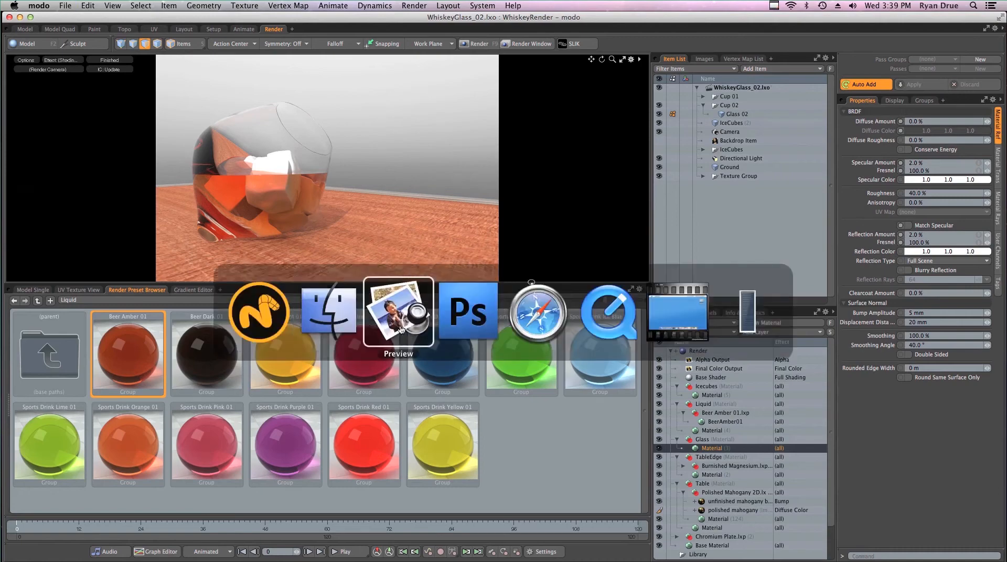
pyautogui.click(402, 330)
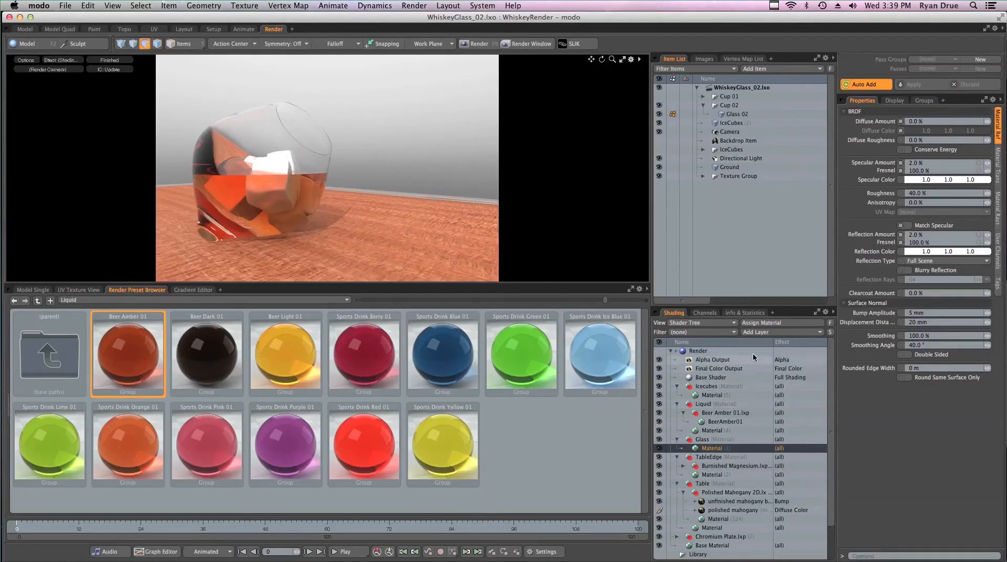
# Add the Glass Frosted 01 preset from the Textured glass folder to the Icecubes material group
pyautogui.doubleClick(72, 373)
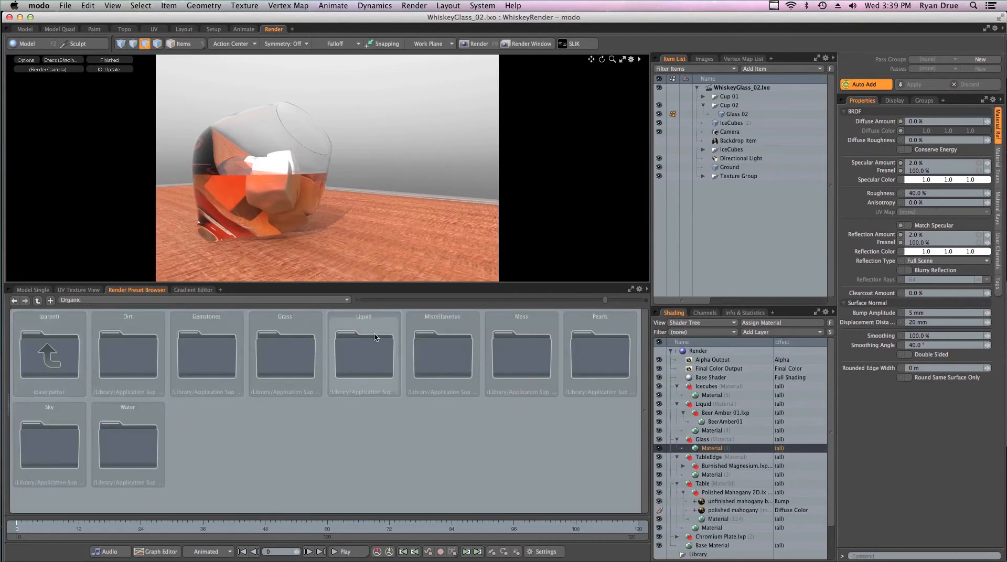
pyautogui.doubleClick(72, 373)
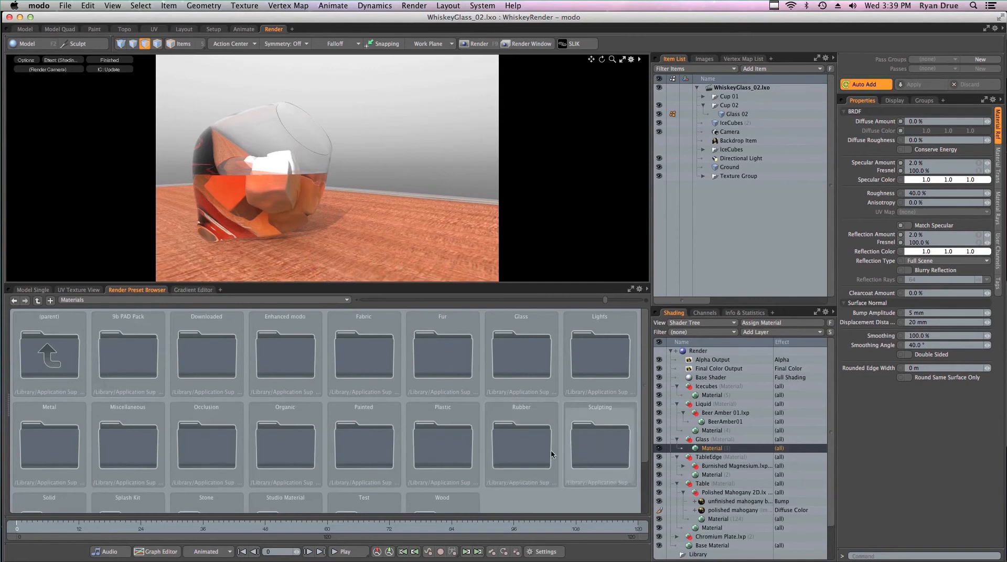
pyautogui.doubleClick(538, 355)
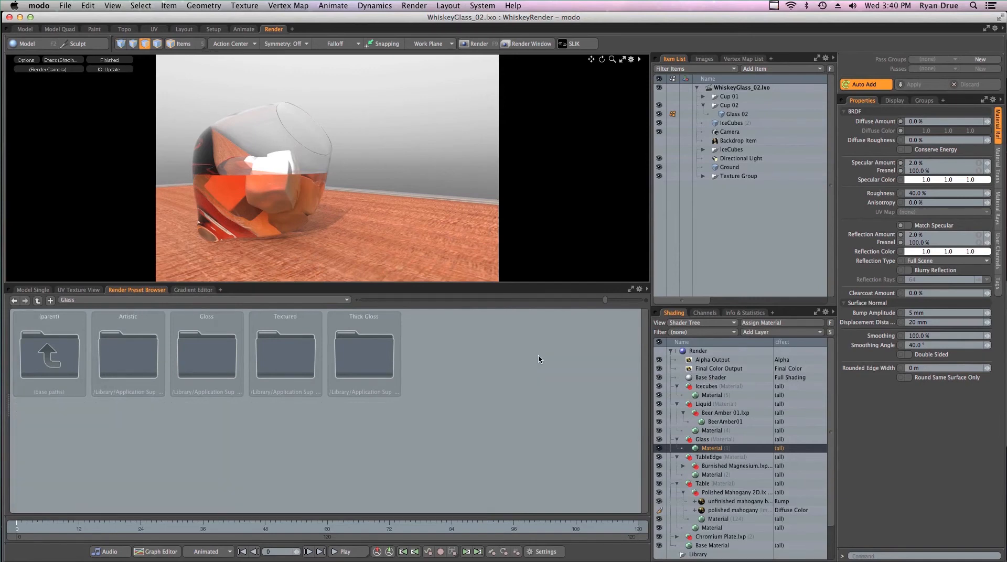
pyautogui.doubleClick(277, 362)
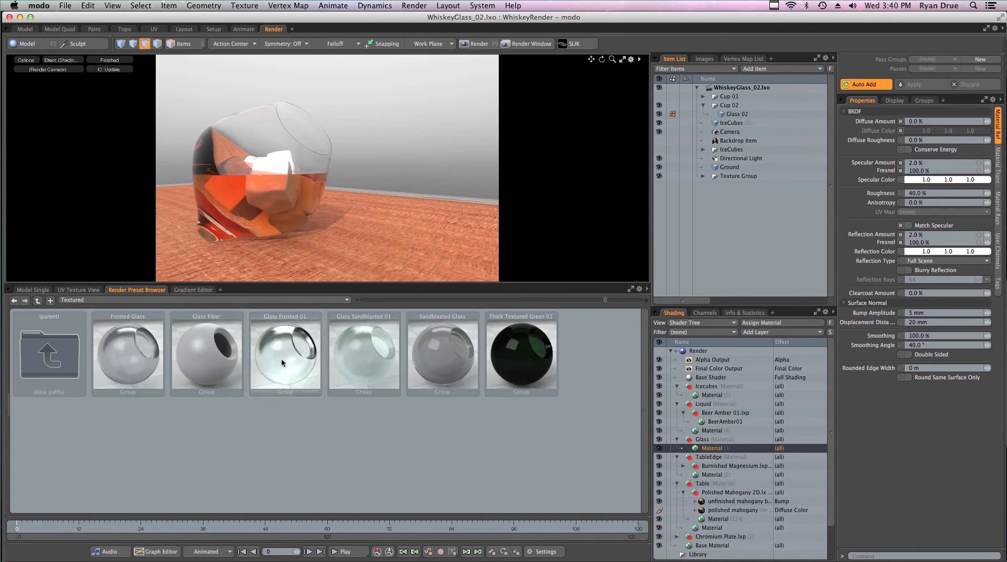
pyautogui.moveTo(279, 353); pyautogui.dragTo(713, 389)
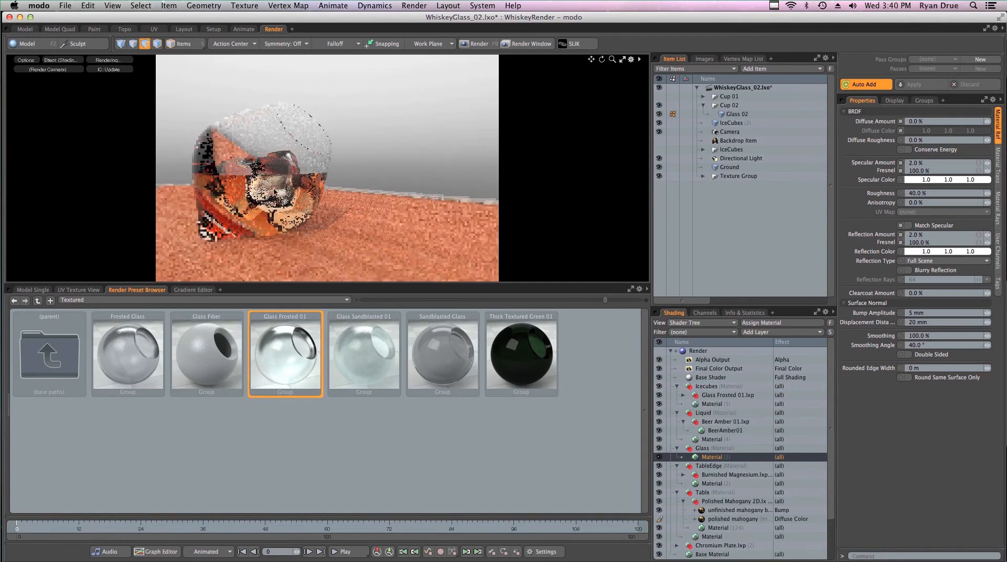
# Open the transparency settings of the GlassFrosted01 material inside the Icecubes group
pyautogui.click(684, 397)
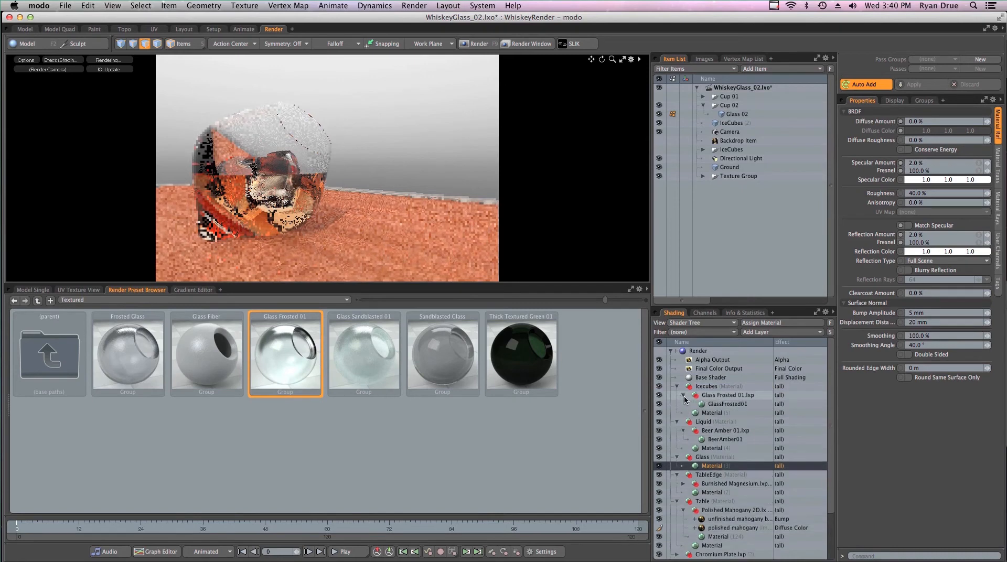
pyautogui.click(713, 403)
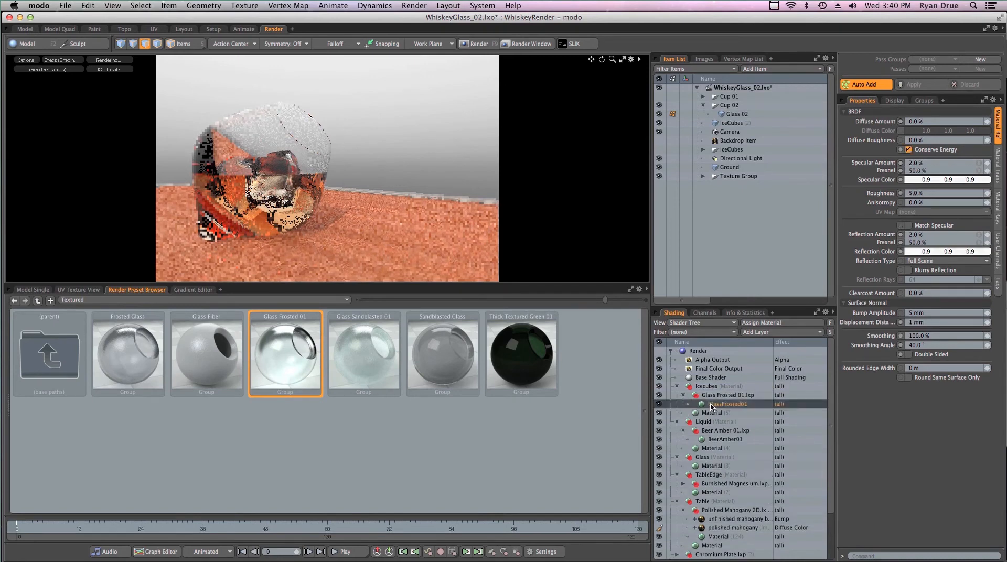
pyautogui.click(997, 166)
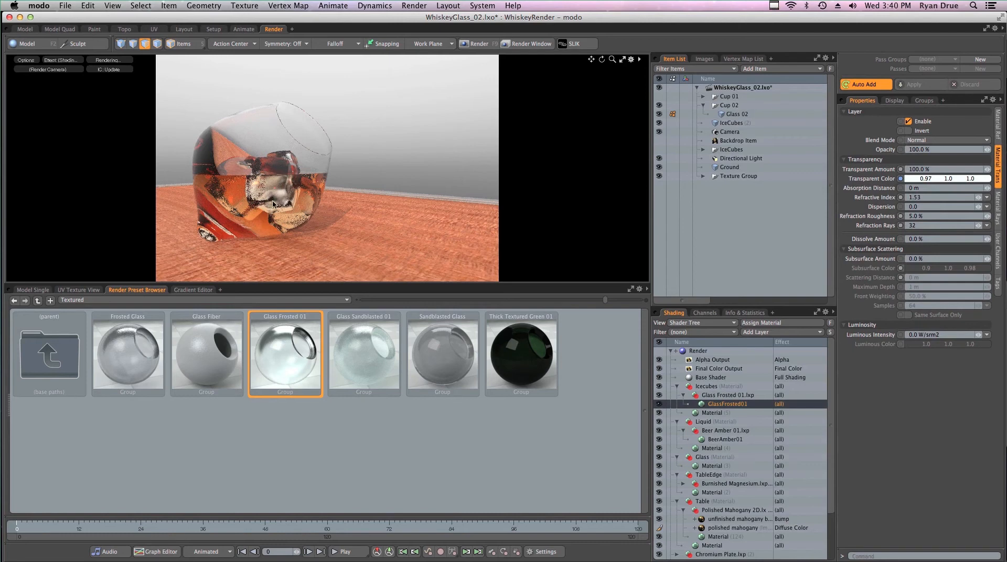
# Try a refraction roughness of 0% on the ice cubes' frosted glass material
pyautogui.click(931, 216)
pyautogui.write('0')
pyautogui.press('Return')
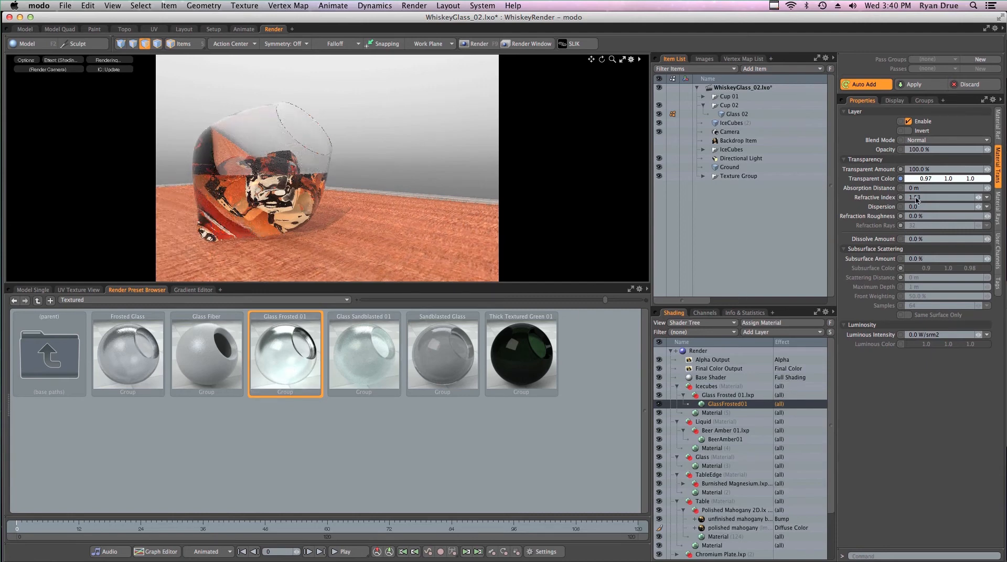
# Set the ice cubes' refraction roughness to 3%, save the scene, and bring up the application switcher
pyautogui.click(948, 218)
pyautogui.write('3')
pyautogui.press('Return')
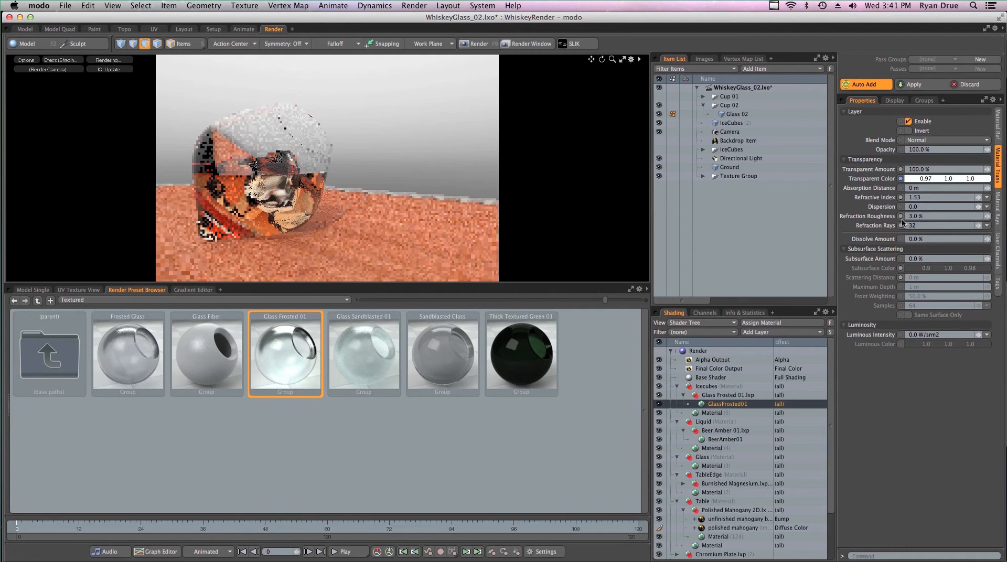
pyautogui.press('super+s')
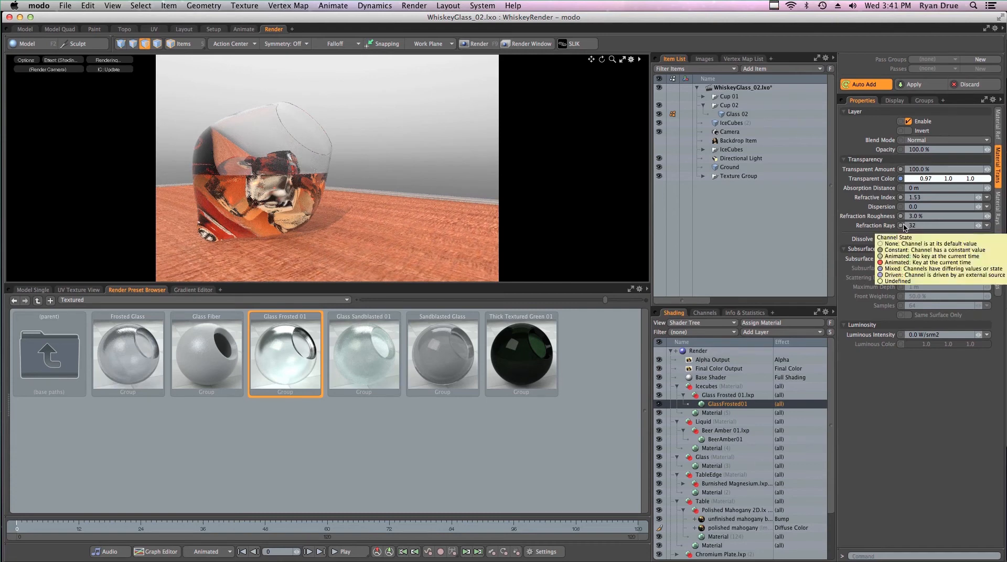
pyautogui.press('super+Tab')
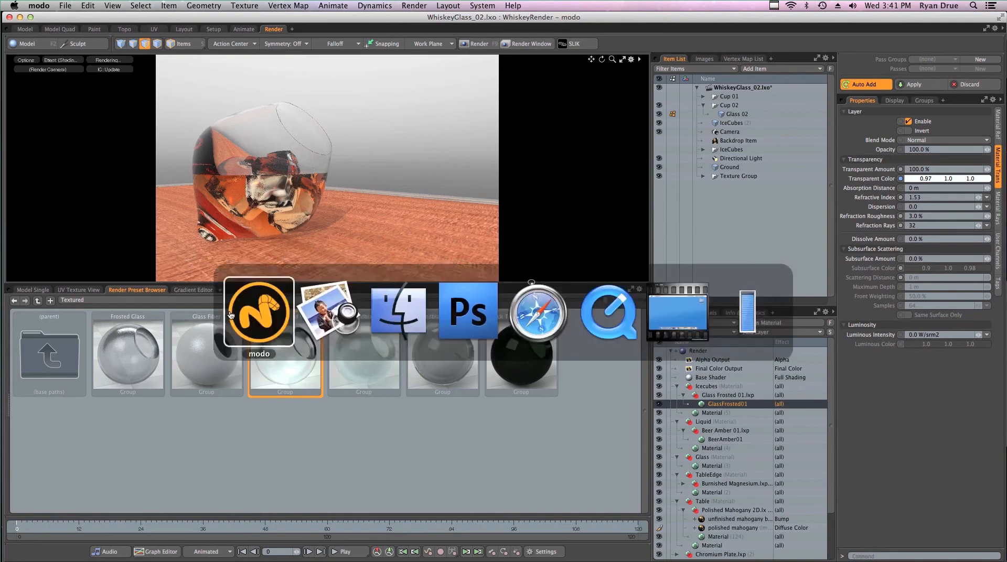
# Switch to Preview to study the ice cubes in the whiskey reference photos, and return to modo
pyautogui.click(329, 327)
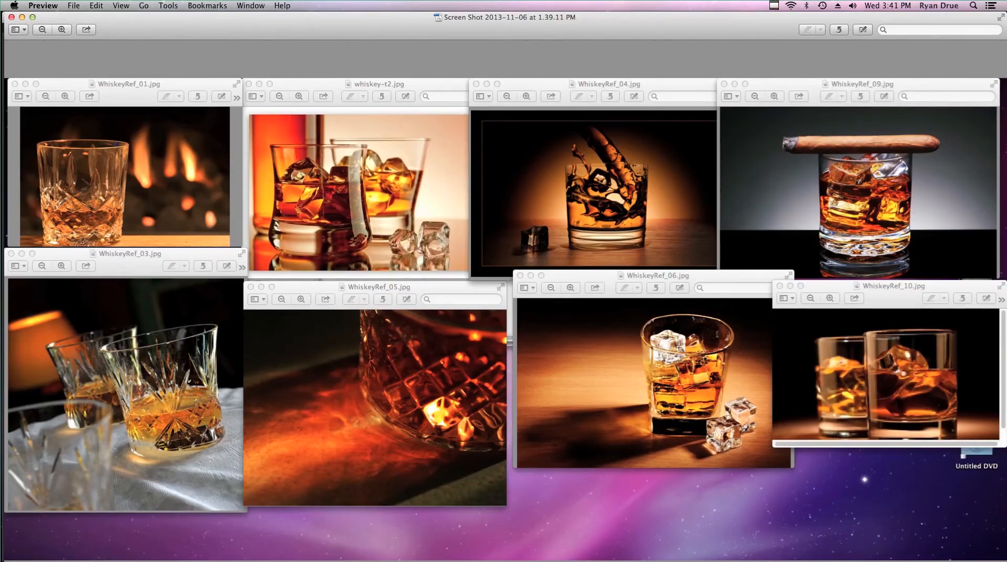
pyautogui.press('super+Tab')
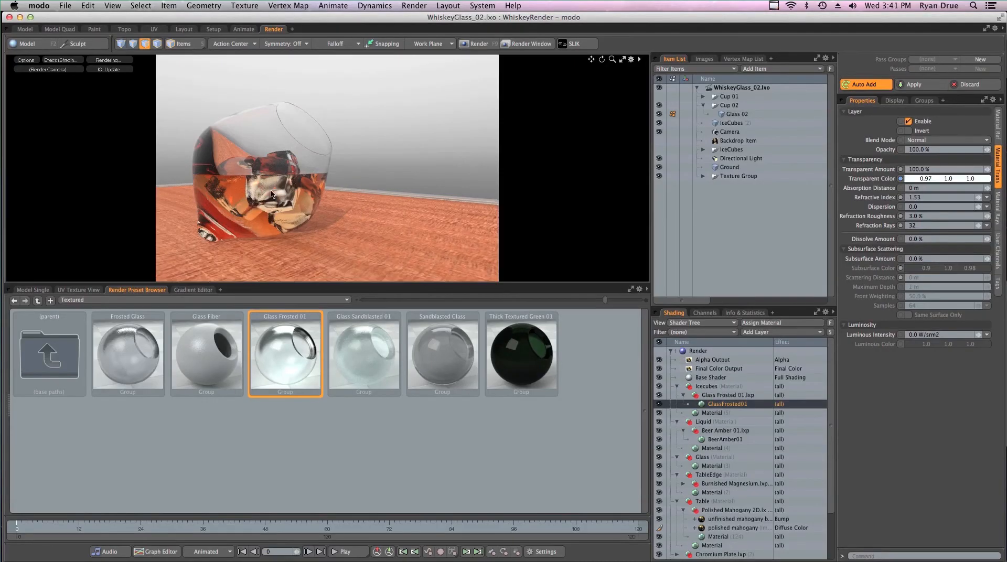
pyautogui.press('super+Tab')
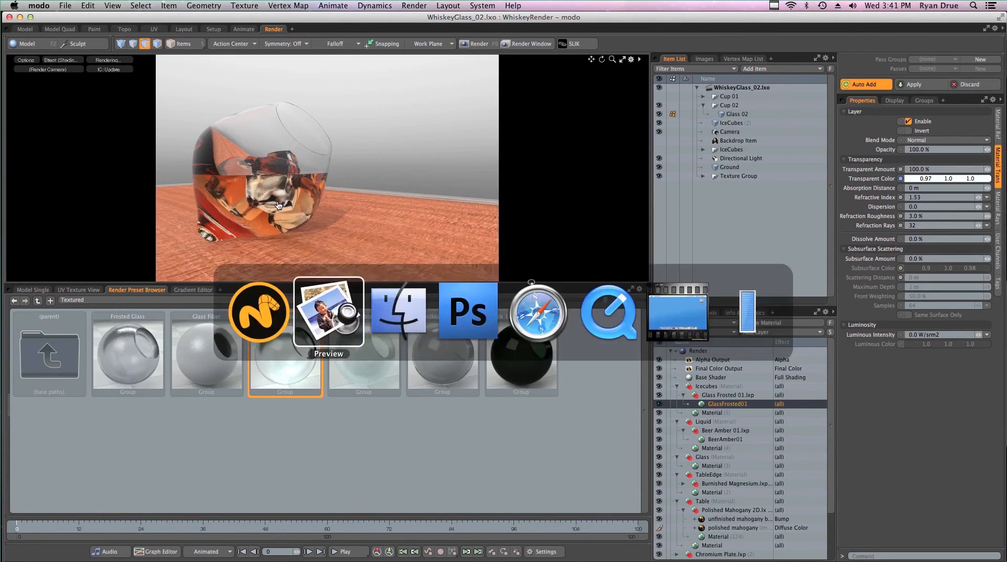
pyautogui.click(265, 324)
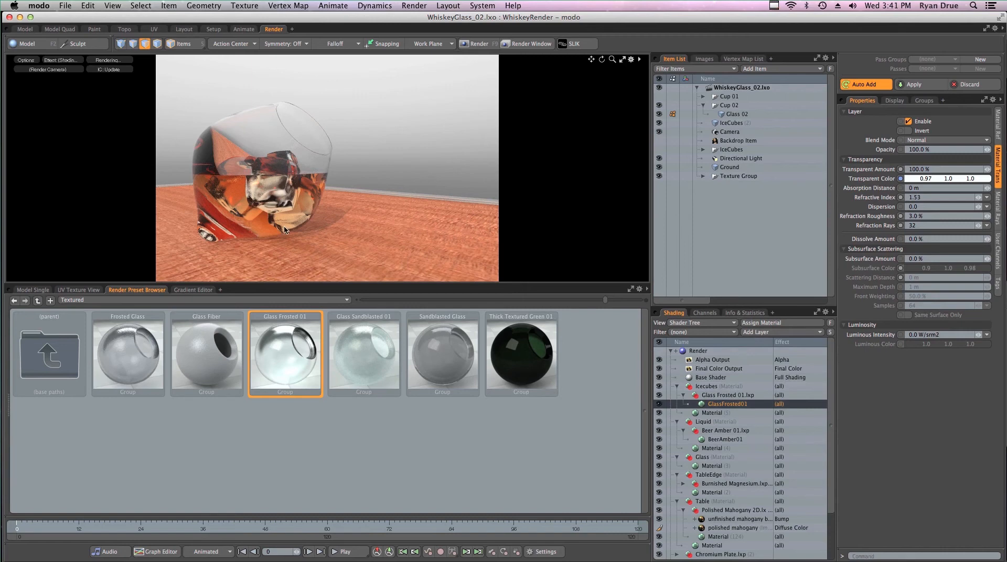
# Add a Noise texture layer above the GlassFrosted01 material in the ice cubes' Glass Frosted 01 group
pyautogui.click(759, 334)
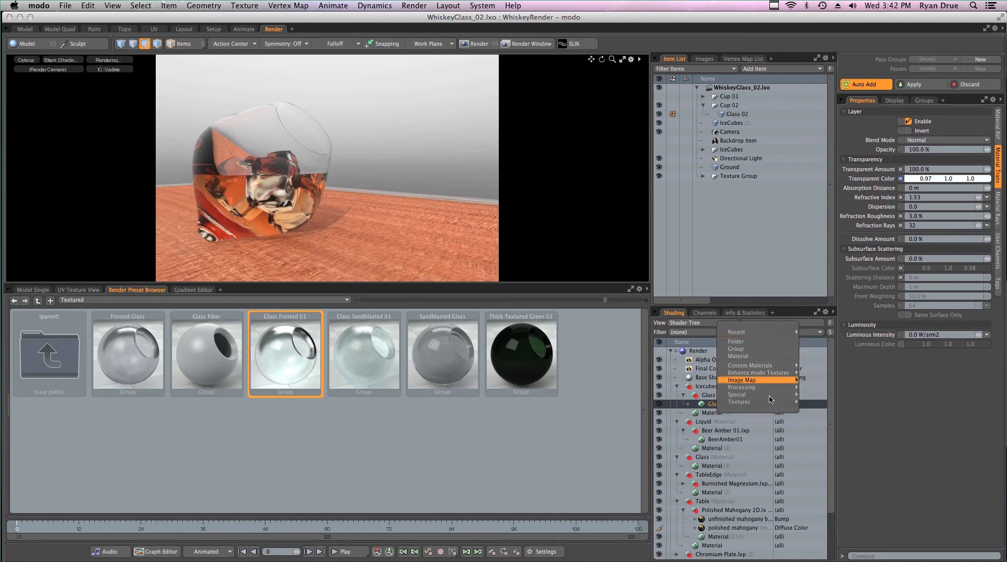
pyautogui.click(684, 407)
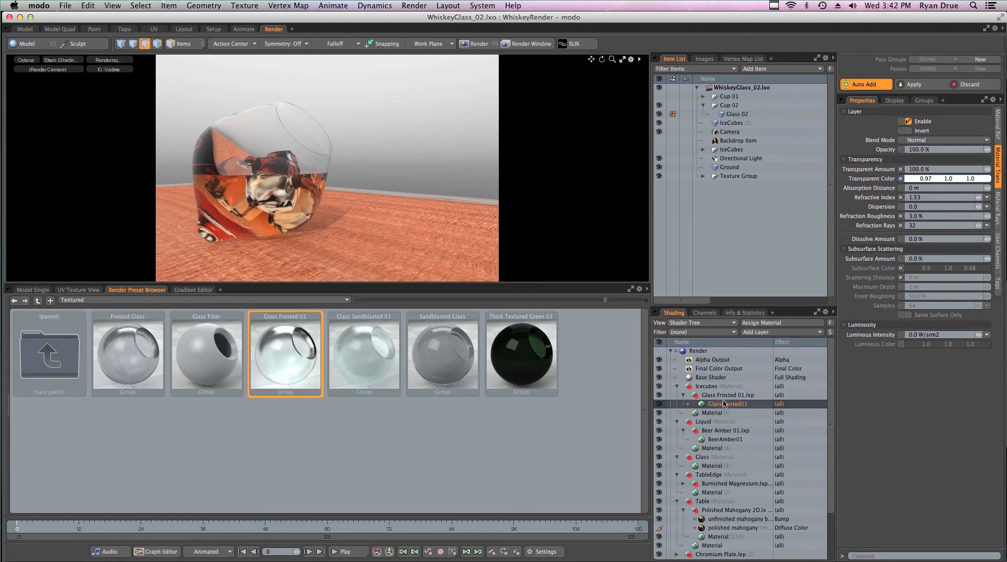
pyautogui.click(750, 332)
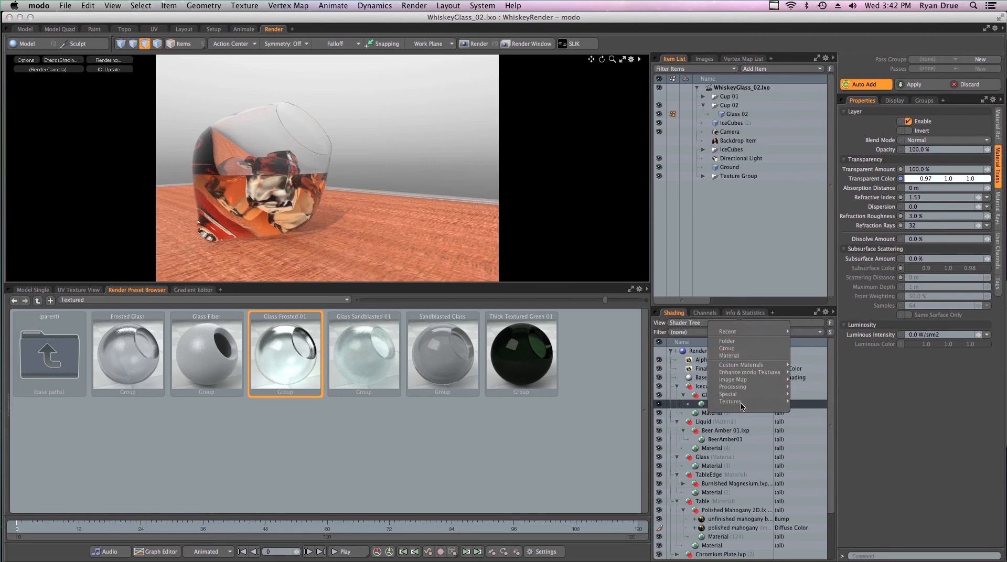
pyautogui.moveTo(768, 402)
pyautogui.click(806, 438)
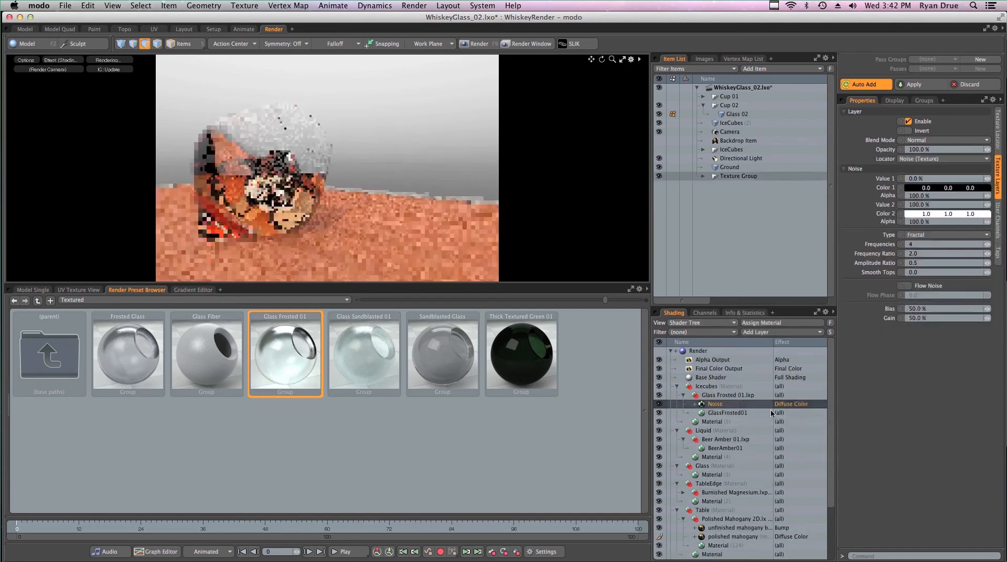
# Change the effect of the ice cubes' Noise layer from the default to Bump
pyautogui.moveTo(785, 412); pyautogui.dragTo(743, 417)
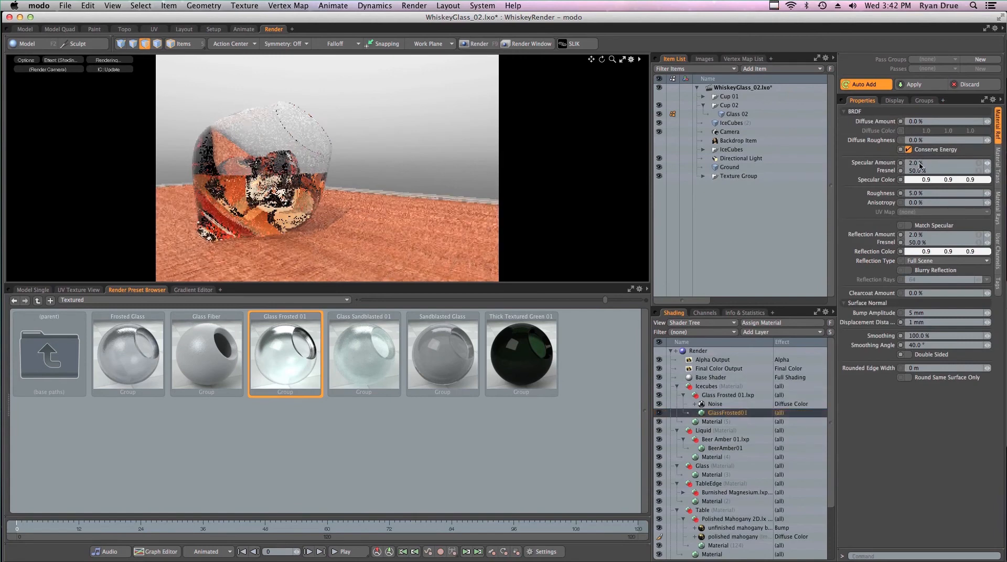
pyautogui.click(802, 404)
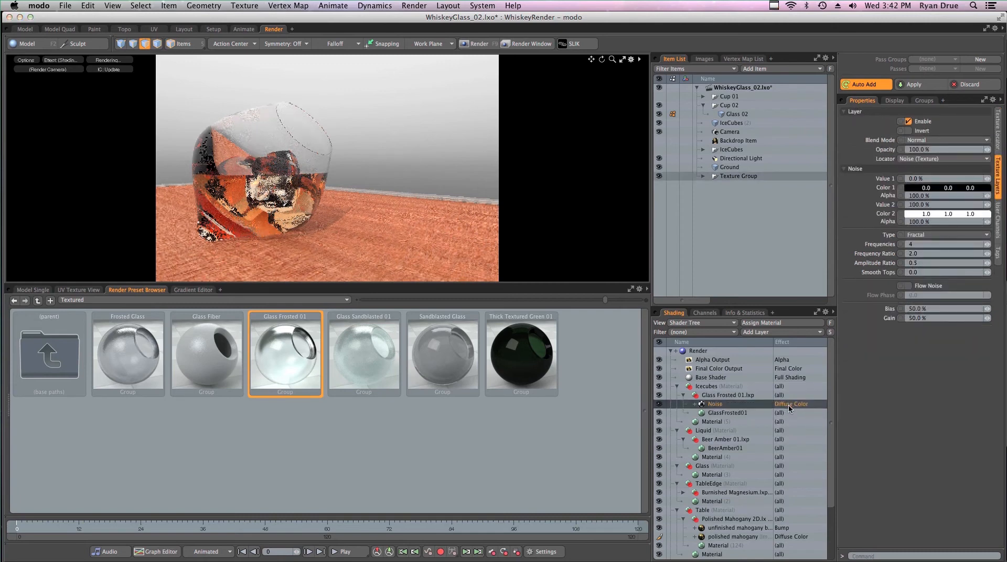
pyautogui.click(789, 406)
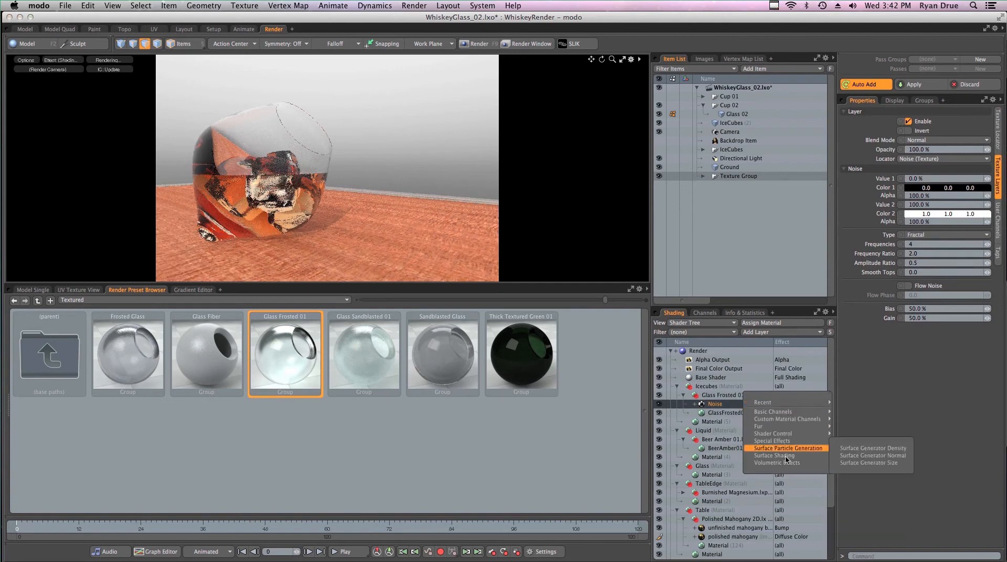
pyautogui.moveTo(786, 460)
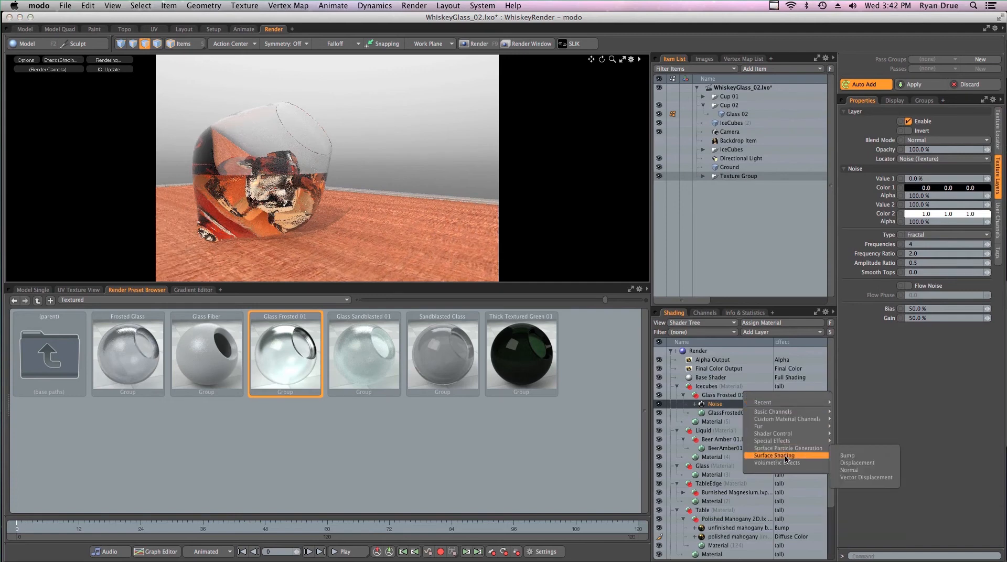
pyautogui.click(858, 457)
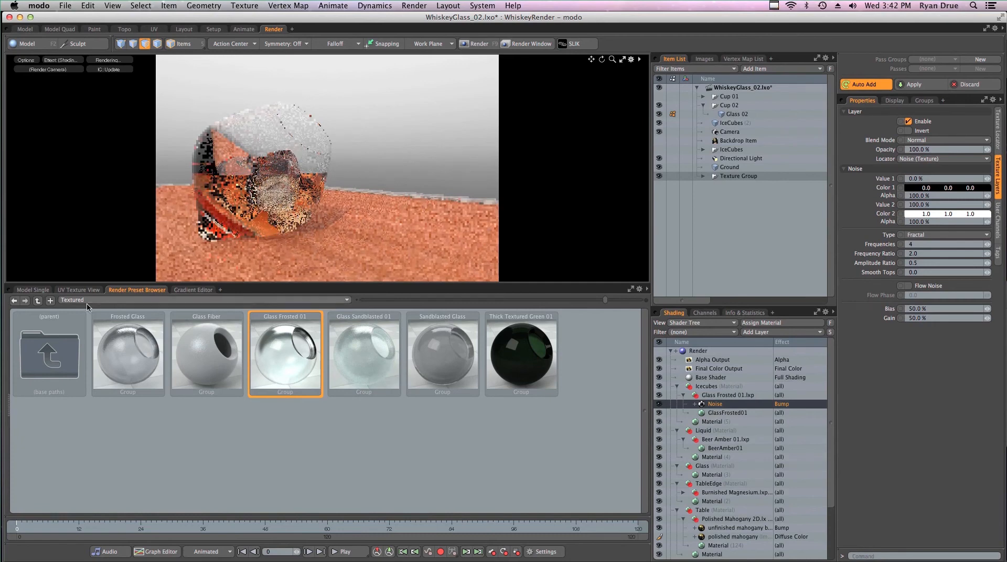
# Show the 3D model view instead of the preset browser and set the render preview to display the Bump shading effect
pyautogui.click(35, 290)
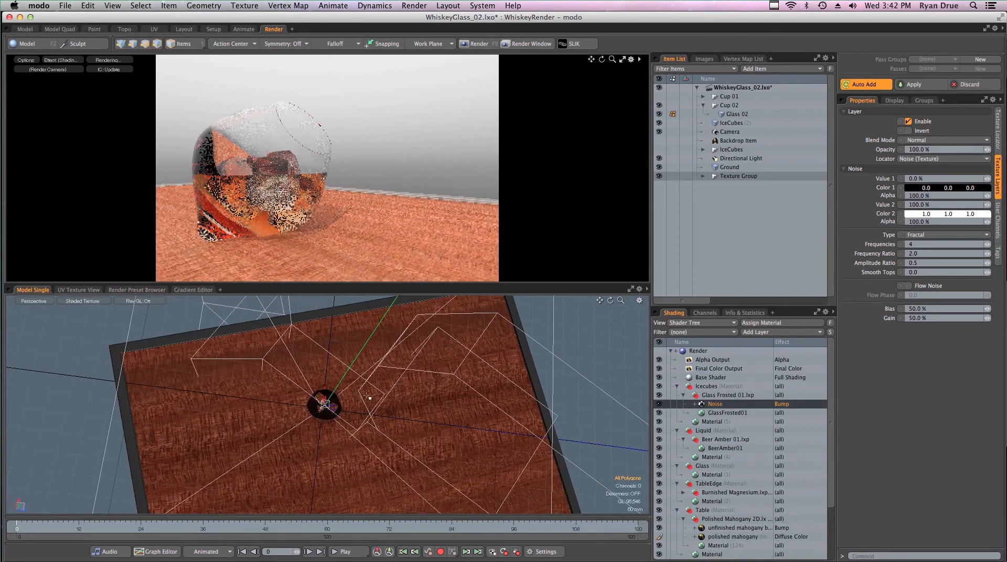
pyautogui.scroll(10, 322, 409)
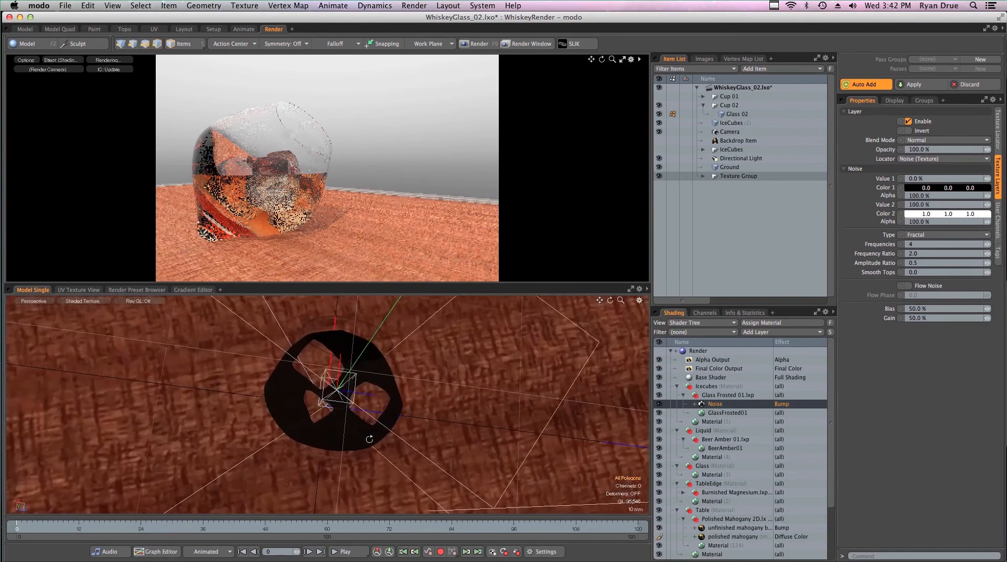
pyautogui.click(54, 61)
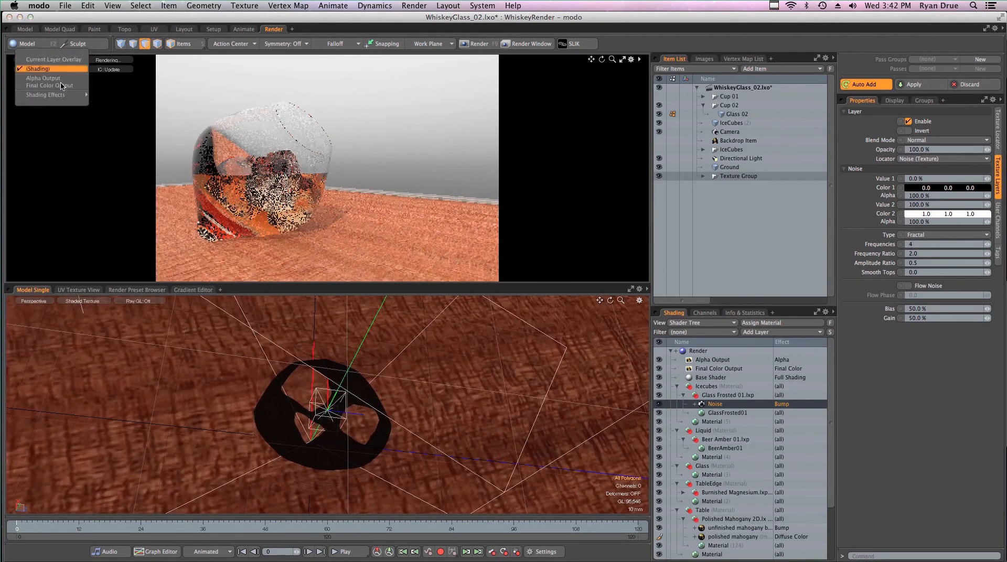
pyautogui.moveTo(55, 98)
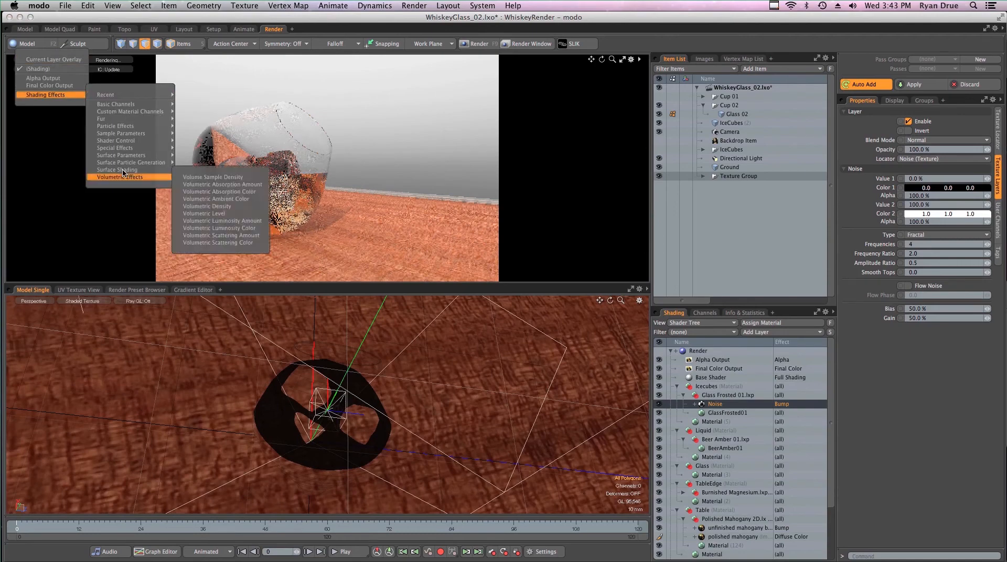
pyautogui.moveTo(149, 168)
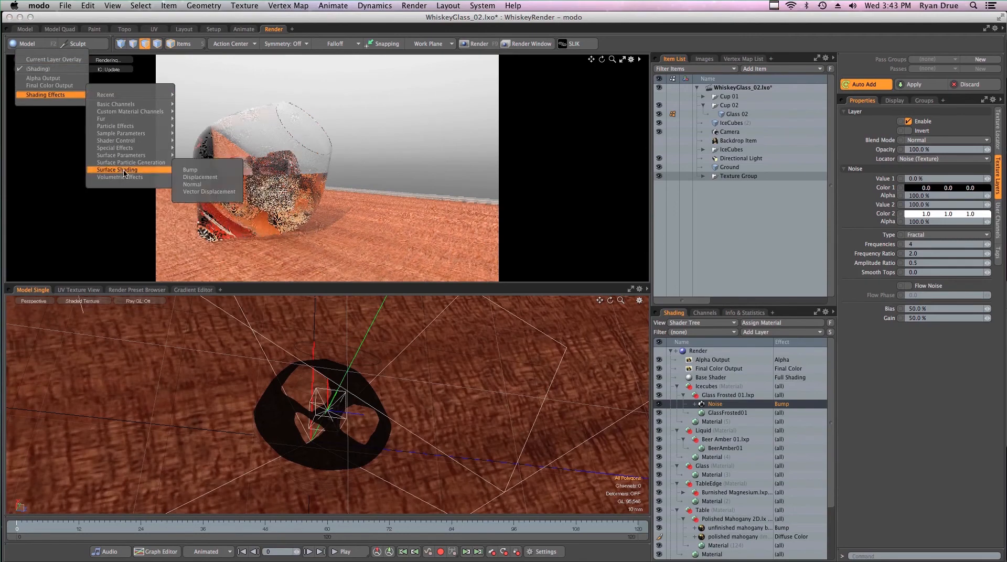
pyautogui.click(188, 172)
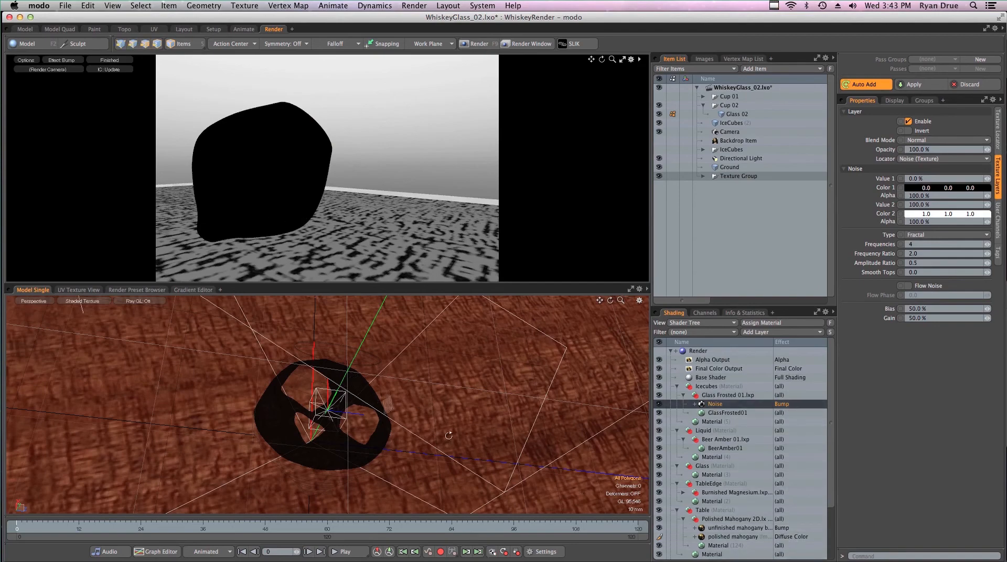
# Select the outer glass polygons of the Glass 02 mesh and hide them
pyautogui.keyDown('alt'); pyautogui.moveTo(447, 434); pyautogui.dragTo(325, 367); pyautogui.keyUp('alt')
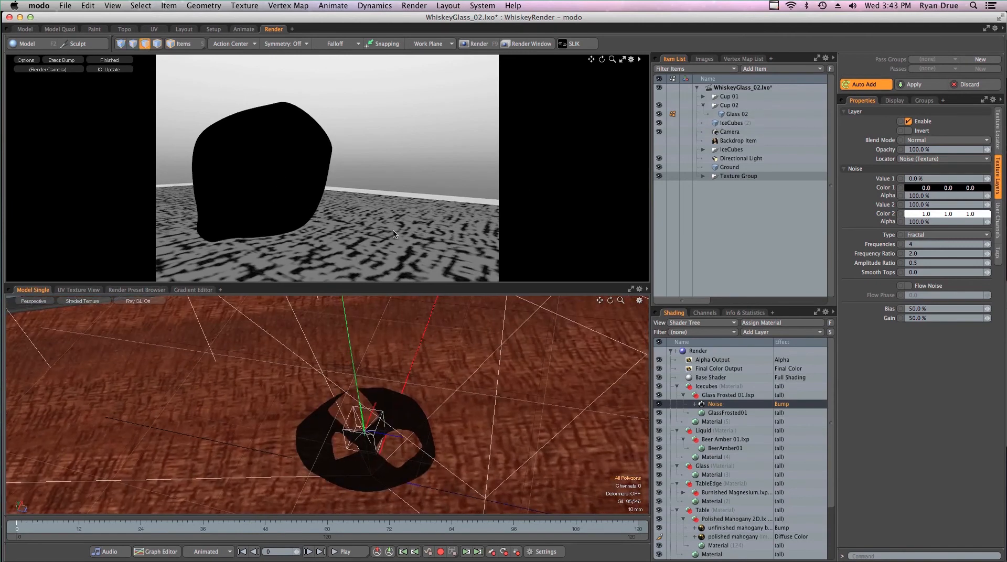
pyautogui.click(736, 113)
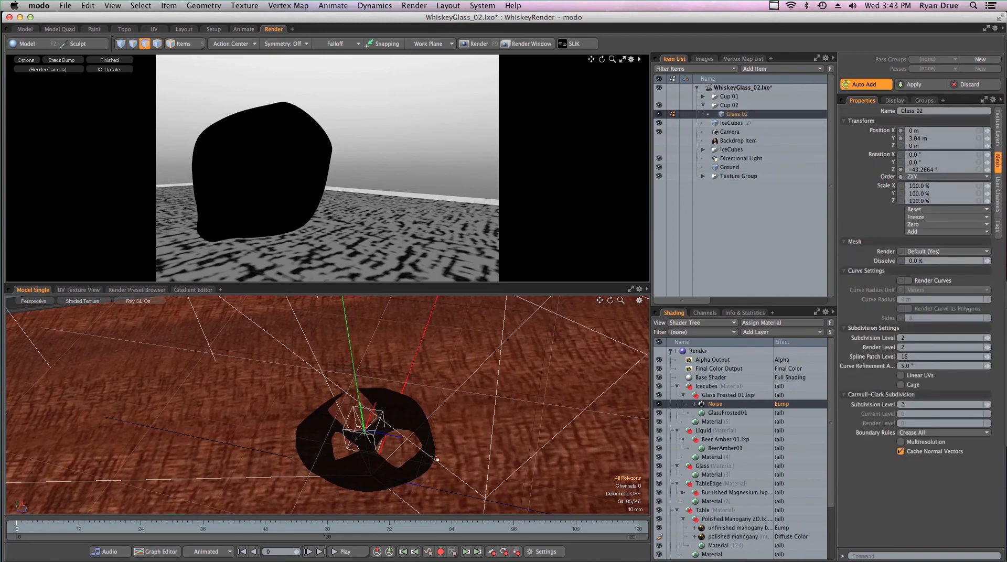
pyautogui.keyDown('alt'); pyautogui.moveTo(418, 421); pyautogui.dragTo(349, 365); pyautogui.keyUp('alt')
pyautogui.press('3')
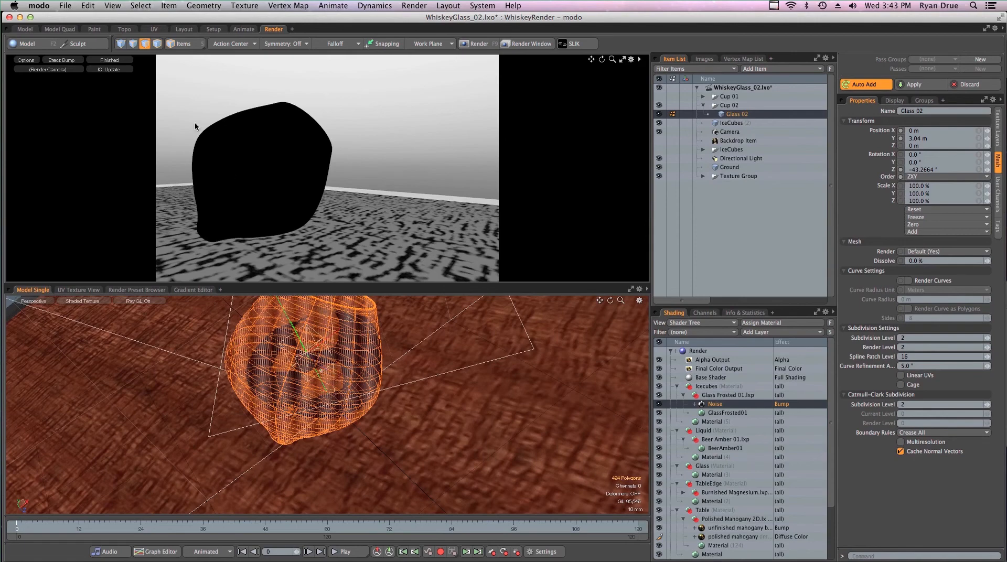
pyautogui.click(142, 6)
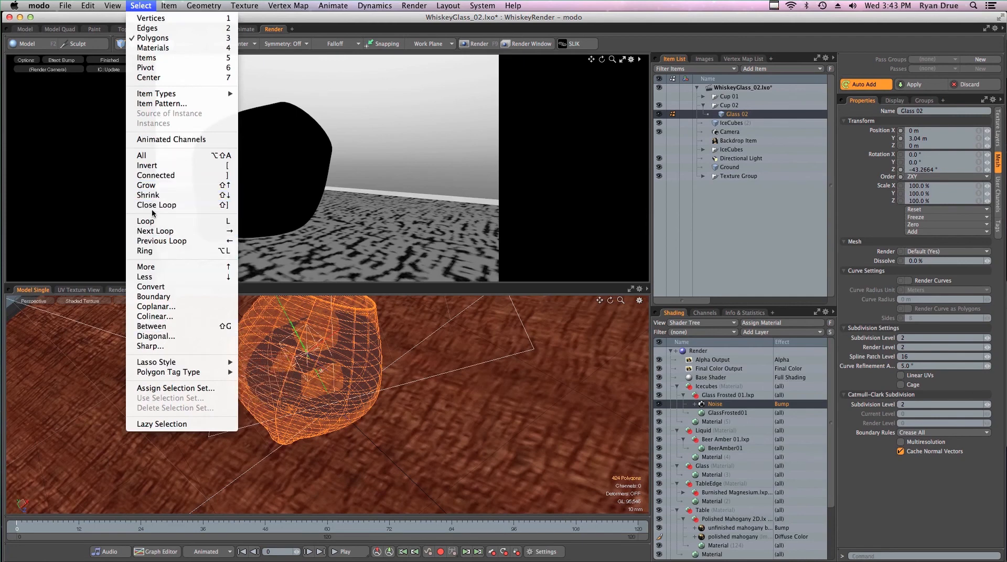
pyautogui.moveTo(113, 7)
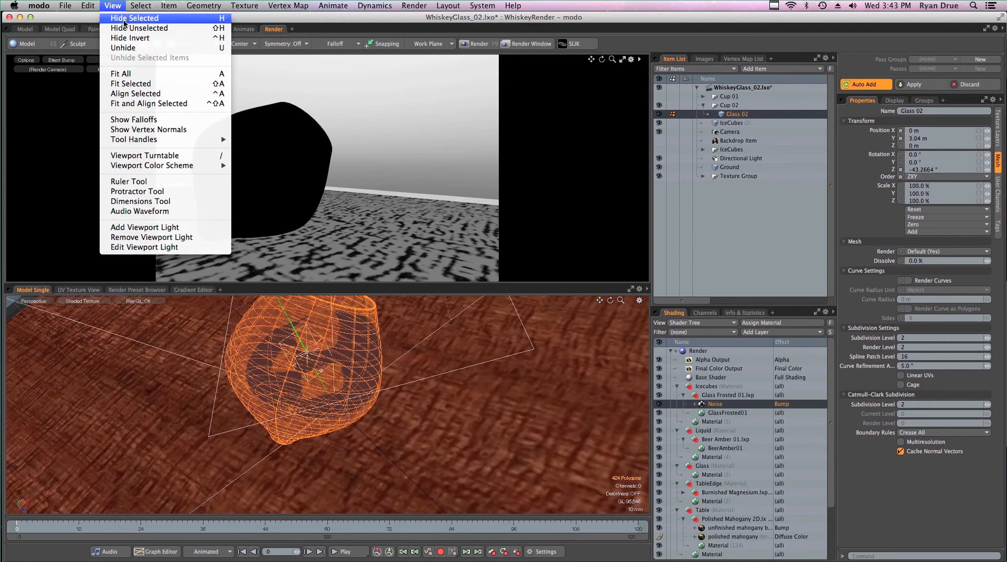
pyautogui.click(125, 20)
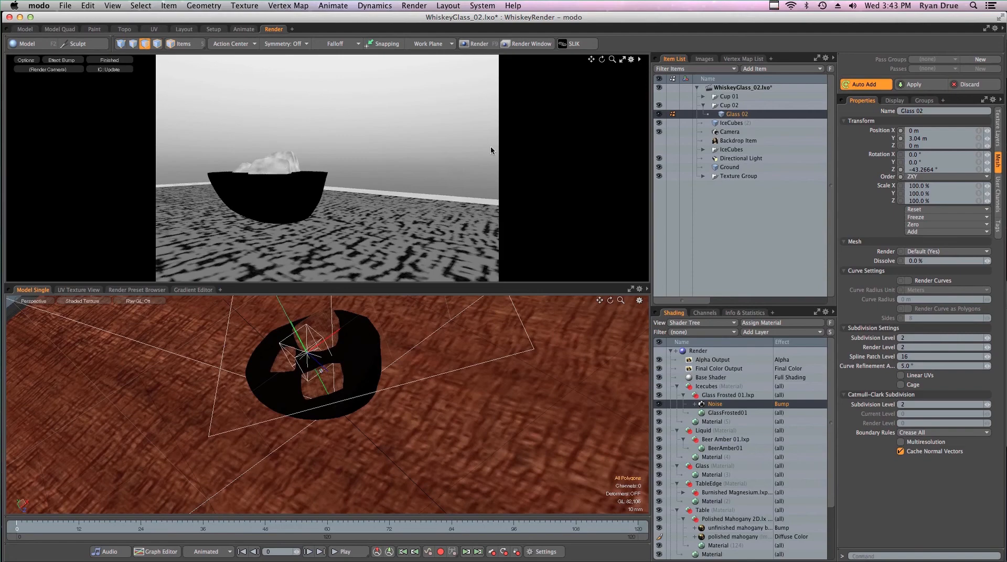
# Select the connected liquid polygons inside the glass and hide them to expose the ice cubes
pyautogui.doubleClick(367, 373)
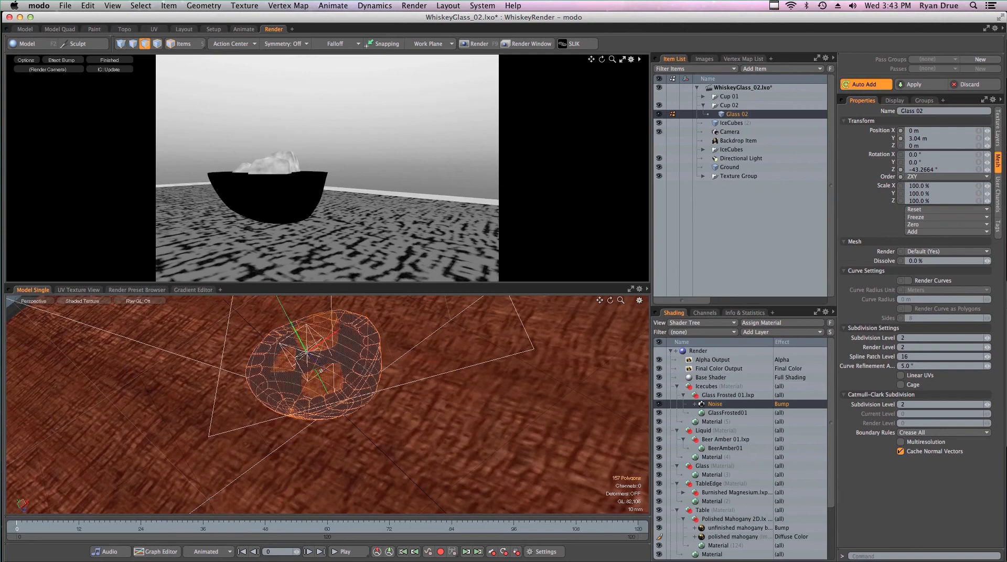
pyautogui.click(115, 6)
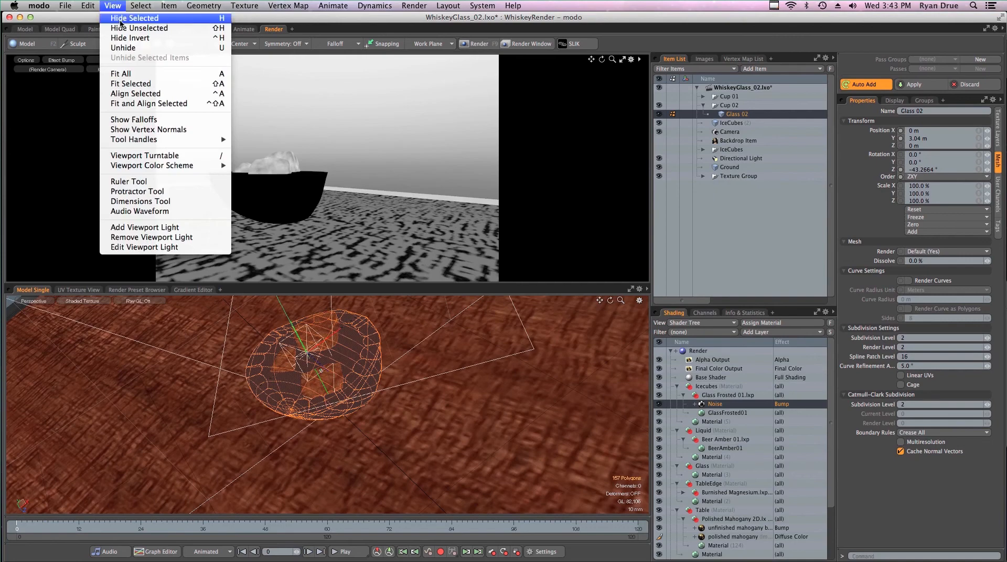
pyautogui.click(122, 17)
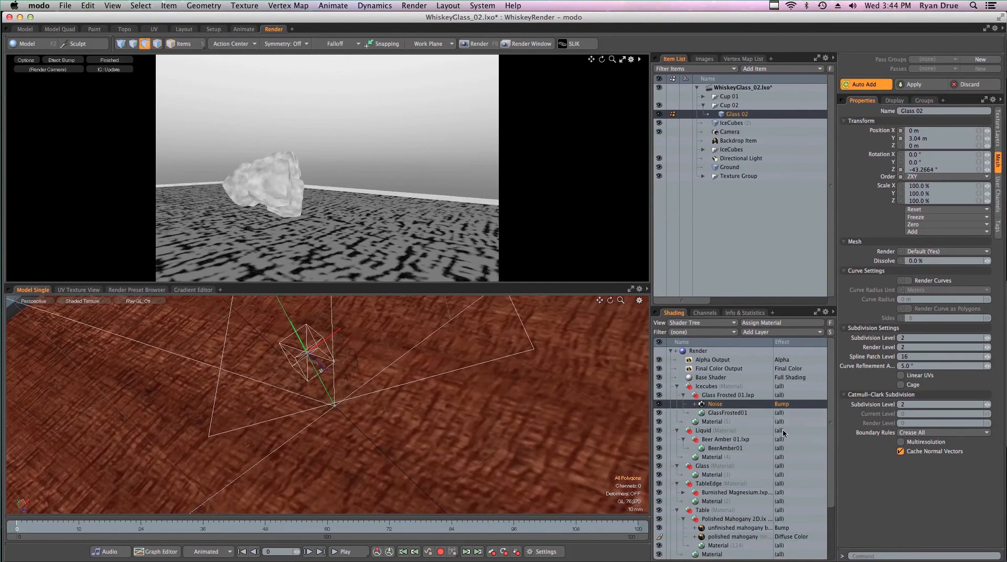
# Set the ice cubes' Noise texture to 1 frequency, after trying 5, and raise its gain to 72.5%
pyautogui.click(726, 407)
pyautogui.click(726, 408)
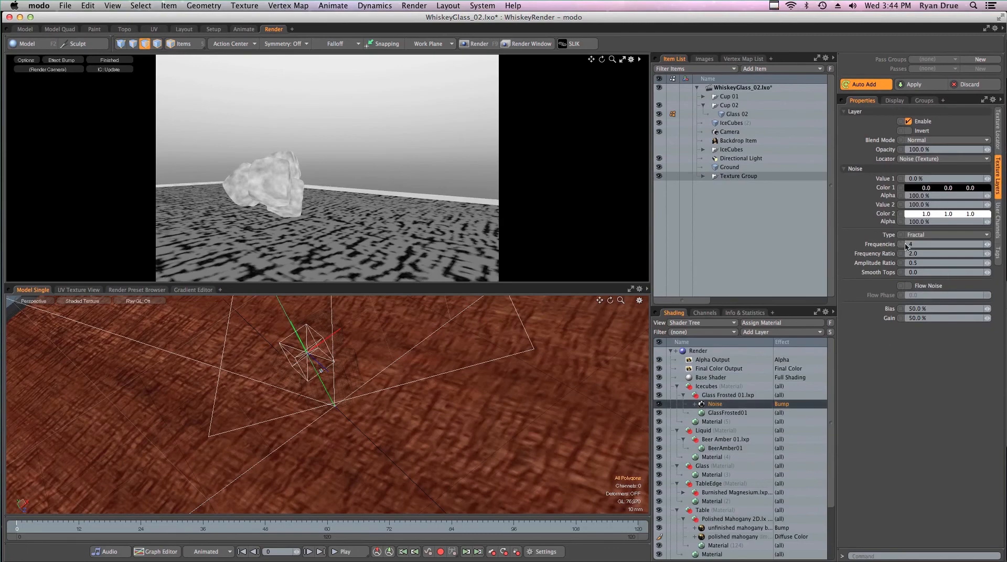
pyautogui.moveTo(988, 245); pyautogui.dragTo(950, 242)
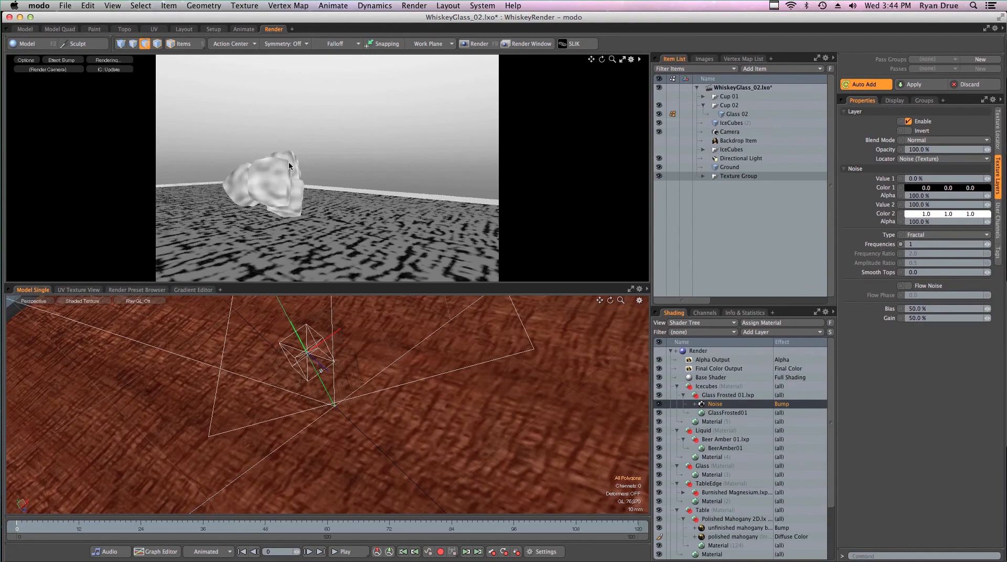
pyautogui.moveTo(988, 245); pyautogui.dragTo(991, 246)
pyautogui.click(988, 246)
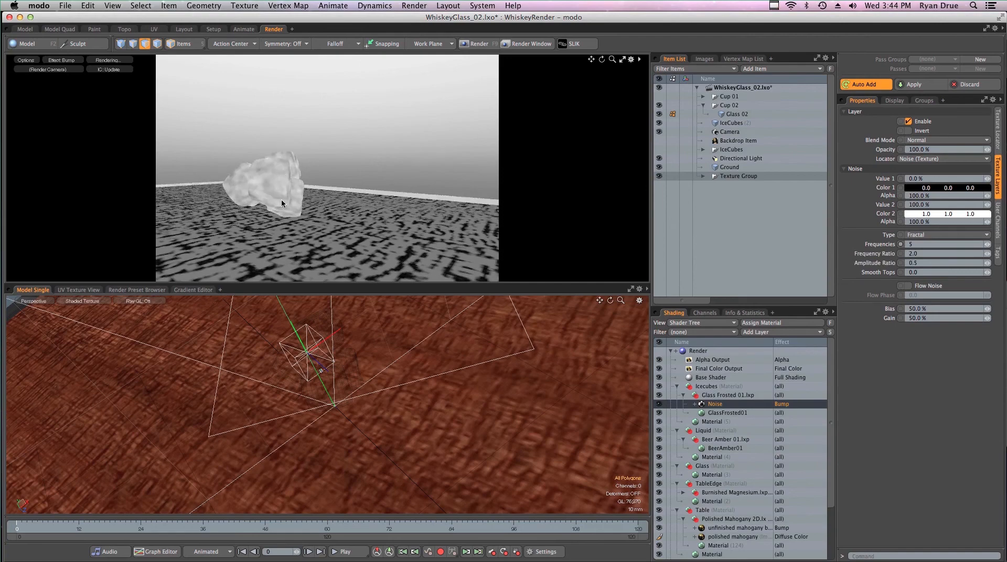
pyautogui.click(987, 245)
pyautogui.moveTo(986, 249); pyautogui.dragTo(986, 252)
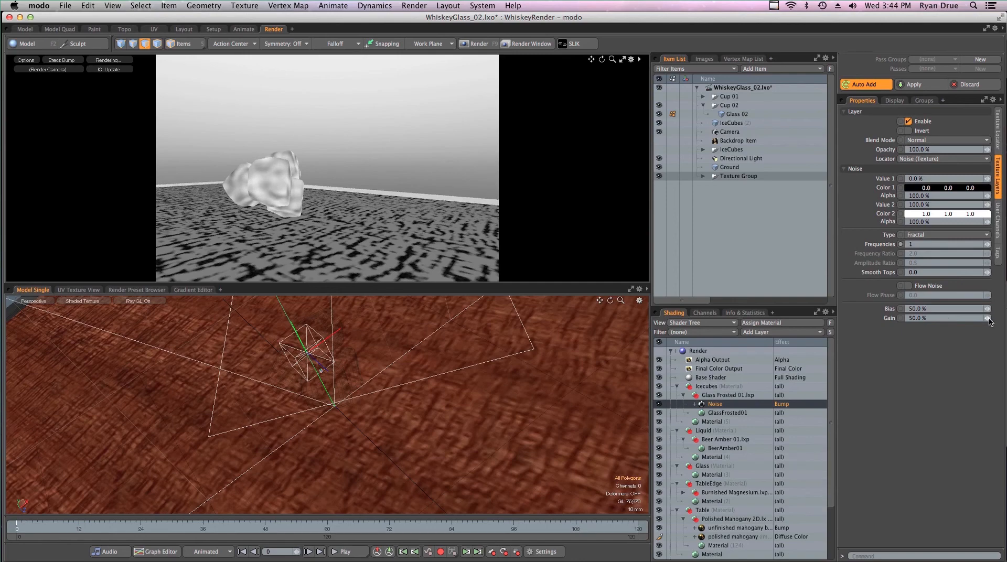
pyautogui.moveTo(988, 318); pyautogui.dragTo(995, 318)
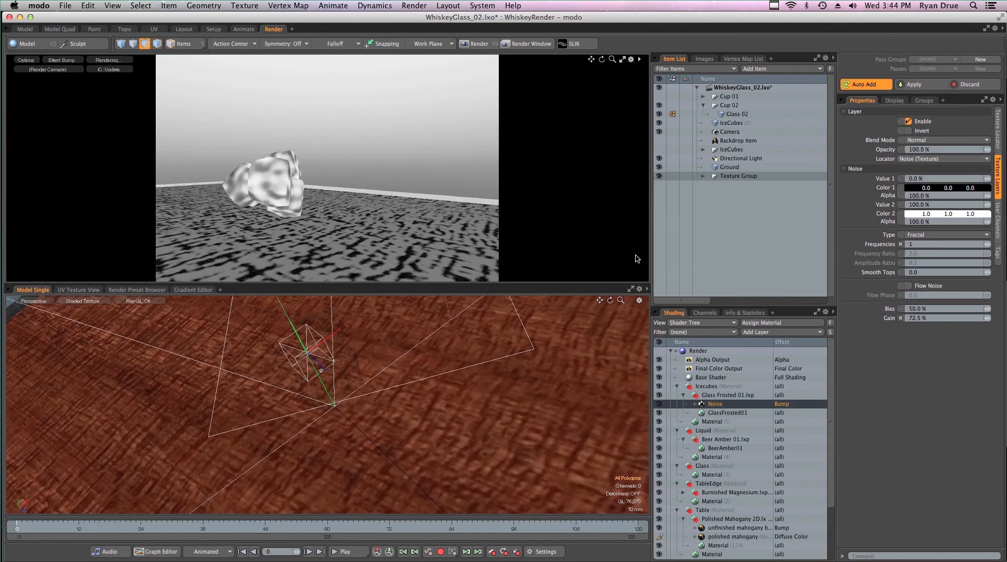
# Set the Noise texture locator's X, Y and Z size to 2.1838 mm
pyautogui.click(1000, 140)
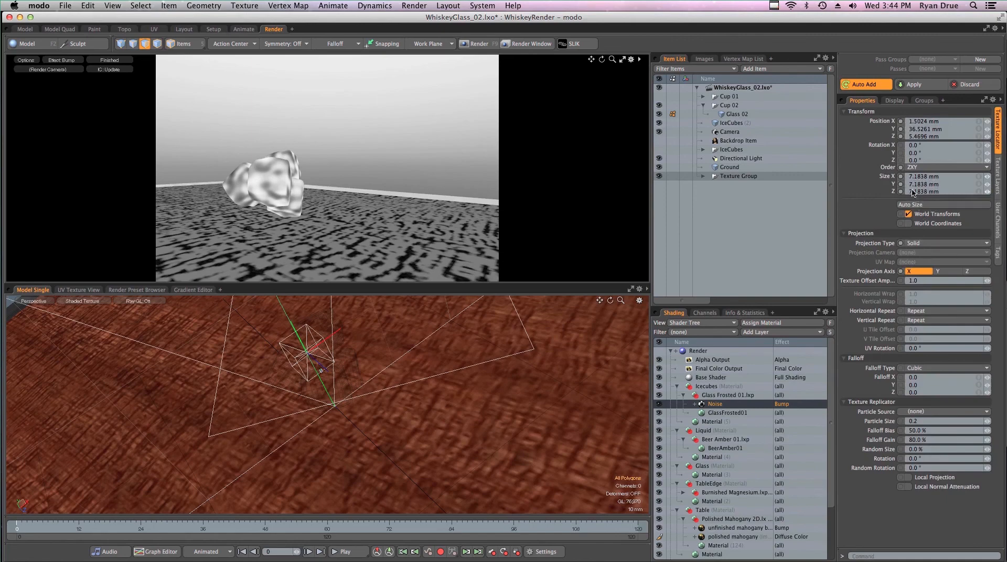
pyautogui.click(979, 178)
pyautogui.click(912, 177)
pyautogui.press('BackSpace')
pyautogui.write('2')
pyautogui.press('Return')
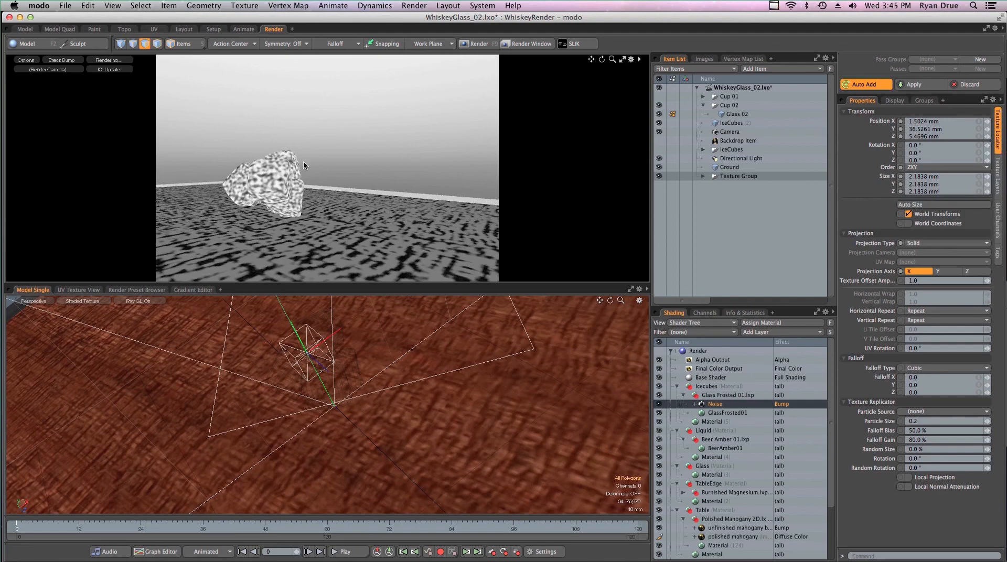
# Set the Noise texture locator's X, Y and Z size to 5.1838 mm to enlarge the ice cubes' bump pattern
pyautogui.doubleClick(910, 177)
pyautogui.moveTo(910, 178); pyautogui.dragTo(914, 187)
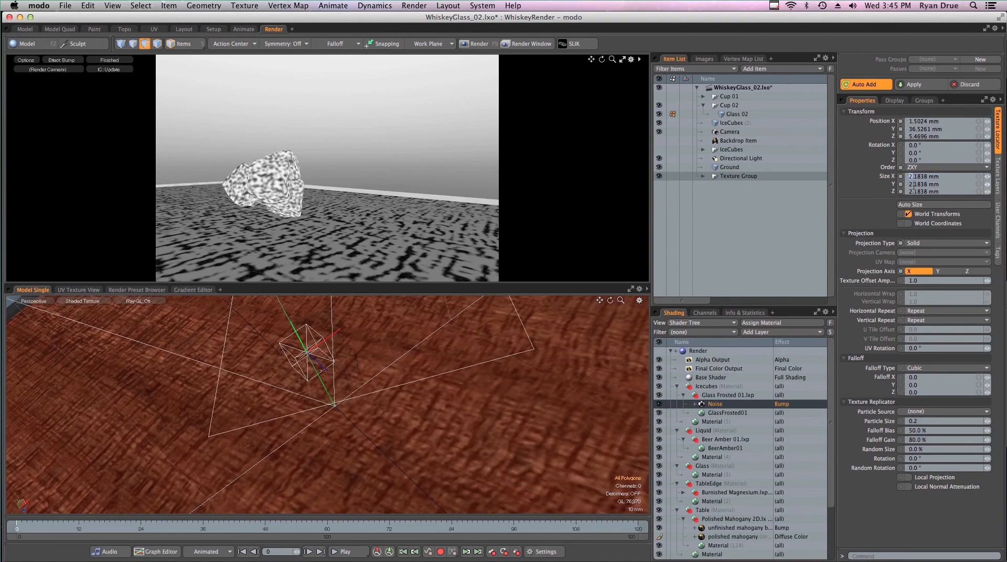
pyautogui.click(979, 177)
pyautogui.moveTo(910, 177); pyautogui.dragTo(908, 180)
pyautogui.write('5')
pyautogui.press('Return')
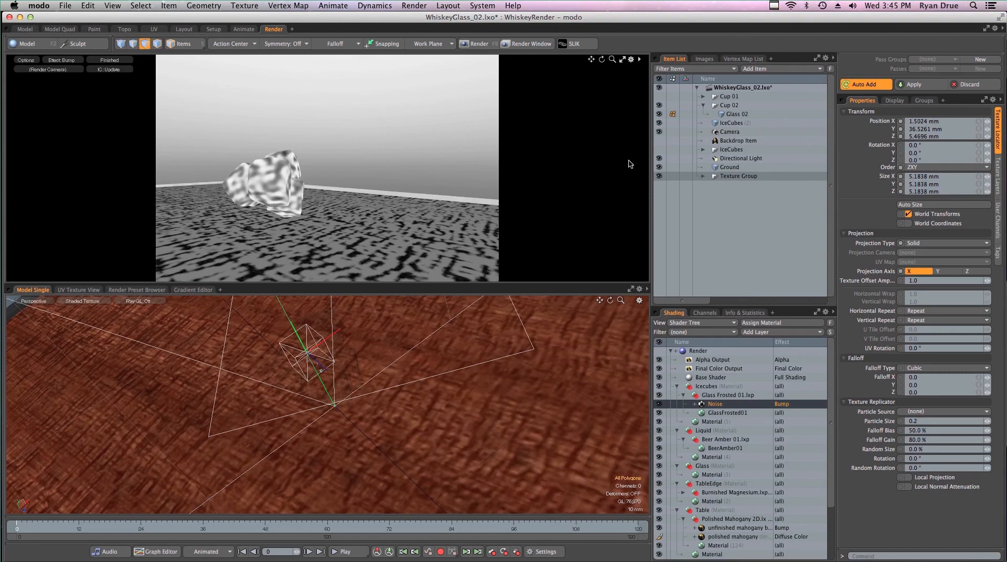
# Unhide the hidden polygons of the Glass 02 mesh and switch the render preview from the Bump effect to (Shading)
pyautogui.click(737, 114)
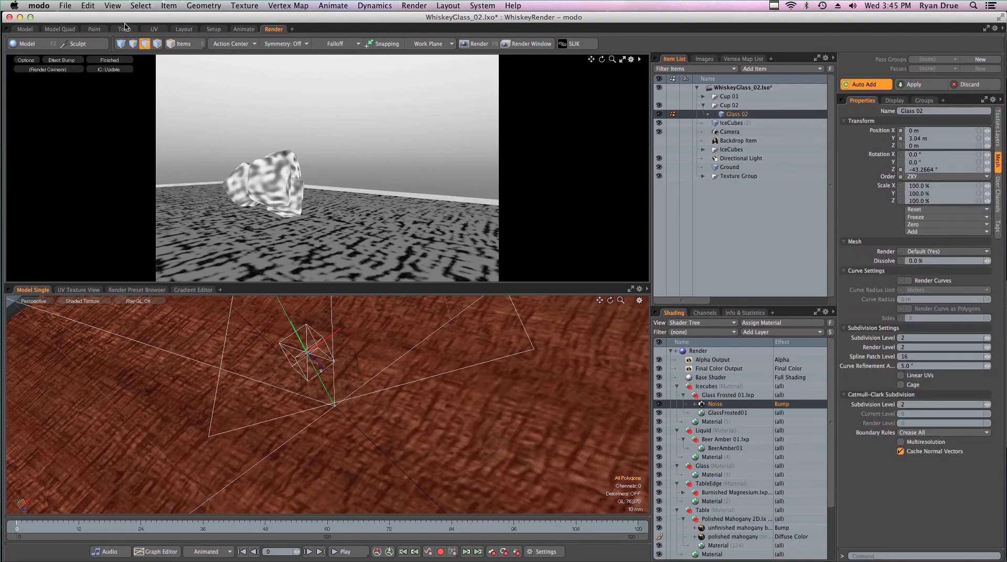
pyautogui.click(112, 5)
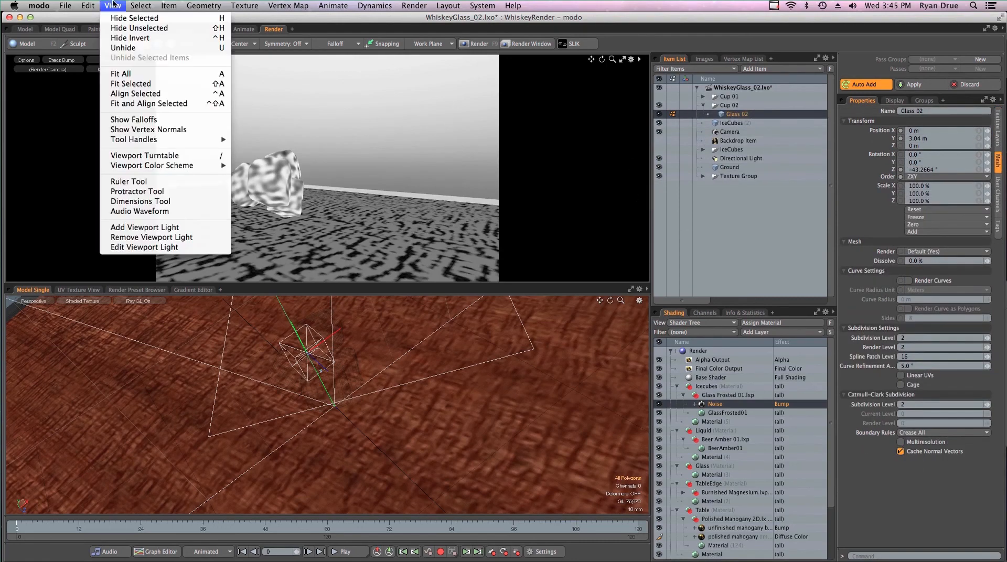
pyautogui.click(123, 48)
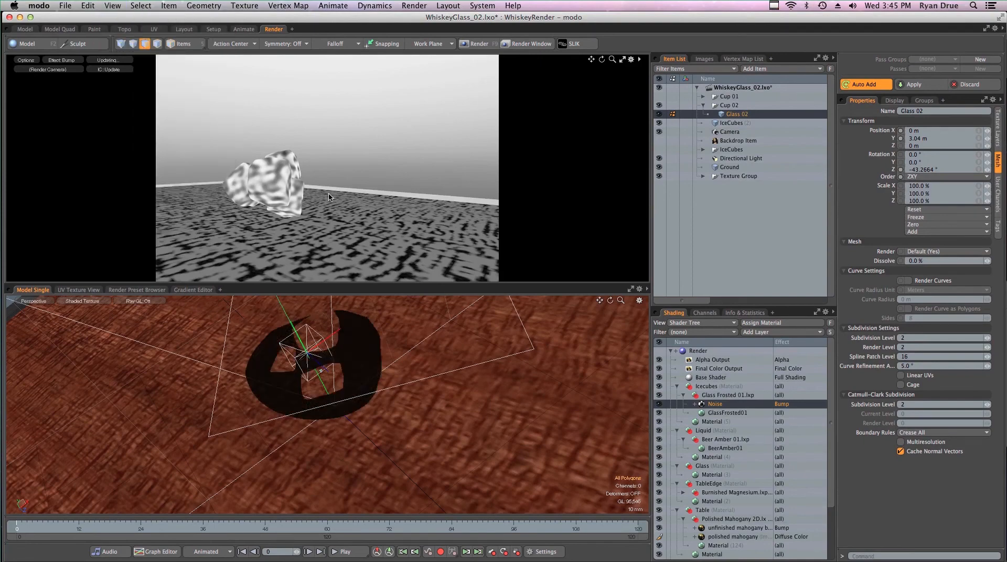
pyautogui.click(61, 61)
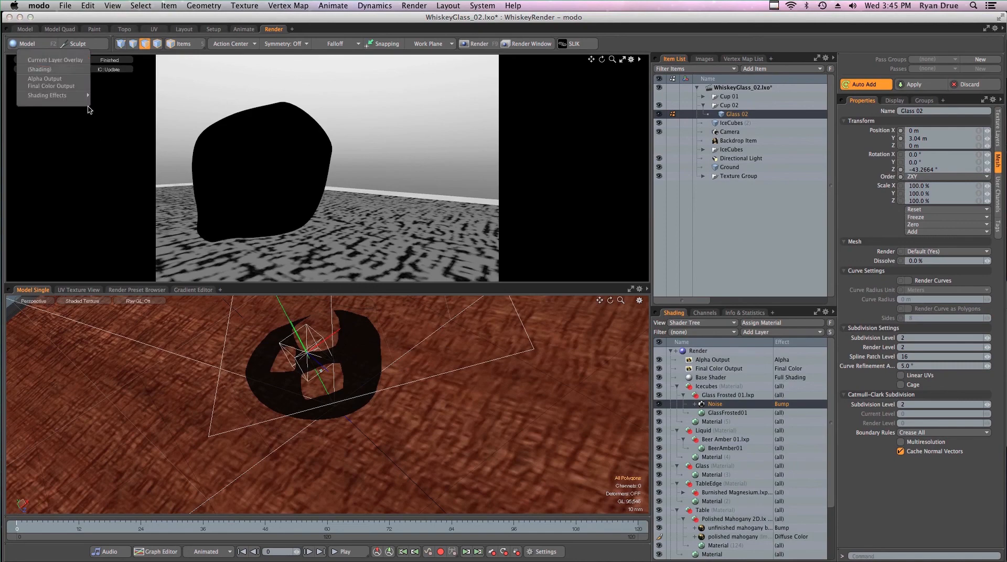
pyautogui.click(45, 70)
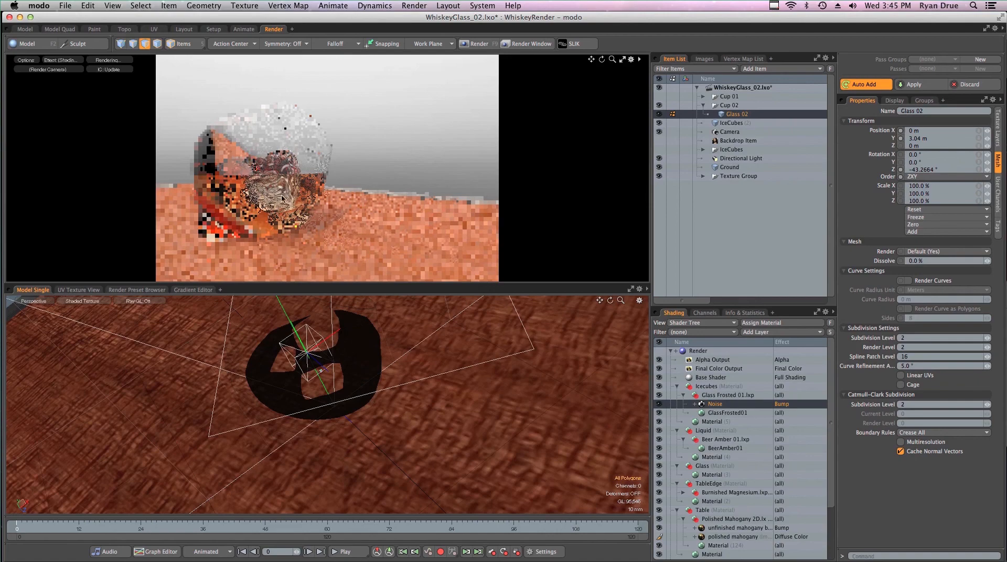
# Set the refraction roughness of the ice cubes' GlassFrosted01 material to 0% and close the extra preview window
pyautogui.click(749, 412)
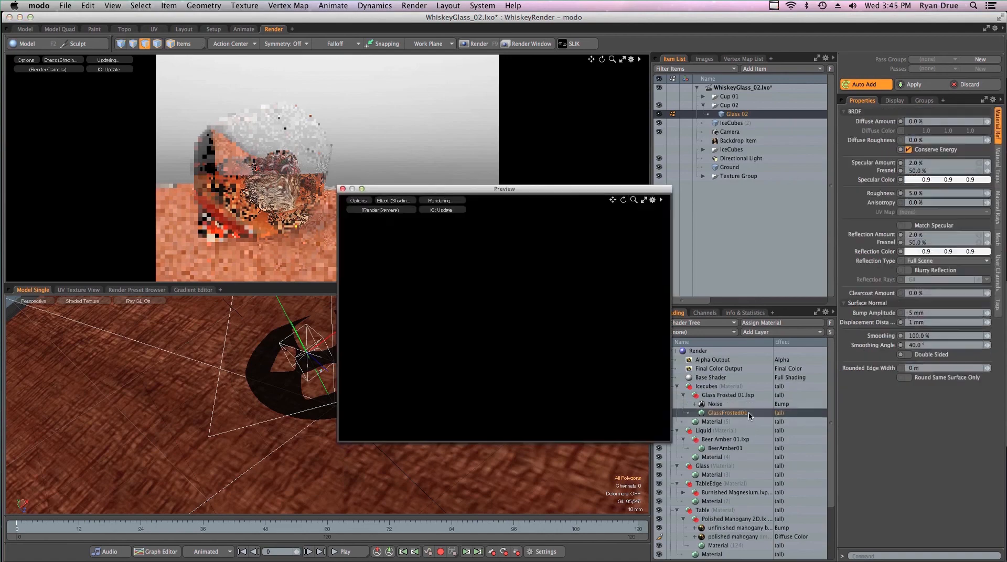
pyautogui.click(343, 189)
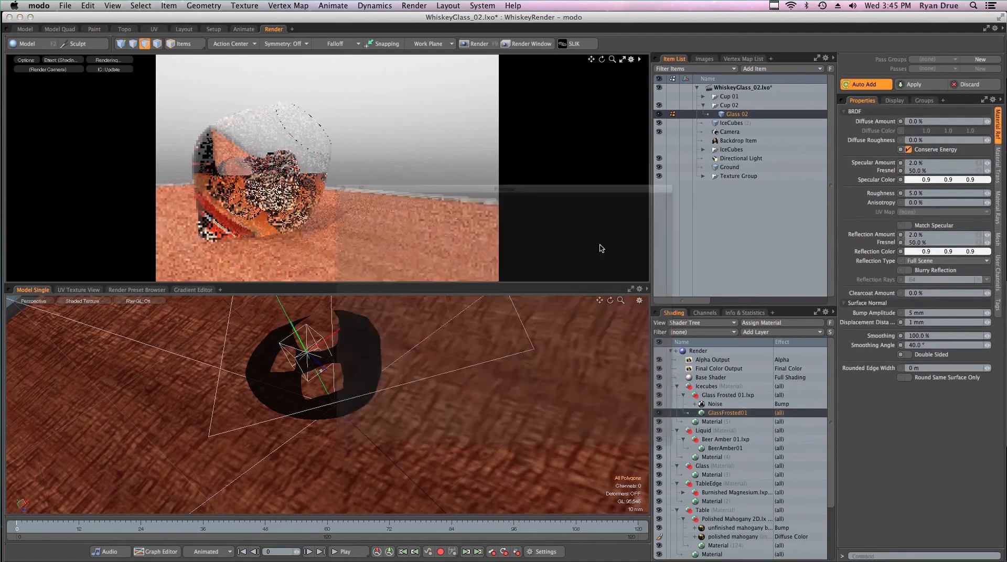
pyautogui.click(998, 167)
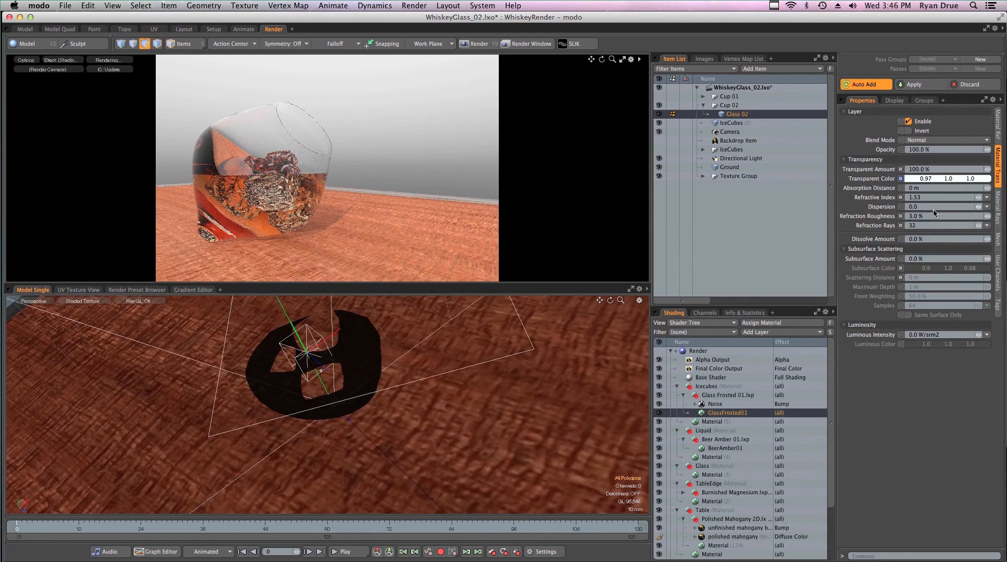
pyautogui.write('0')
pyautogui.press('Return')
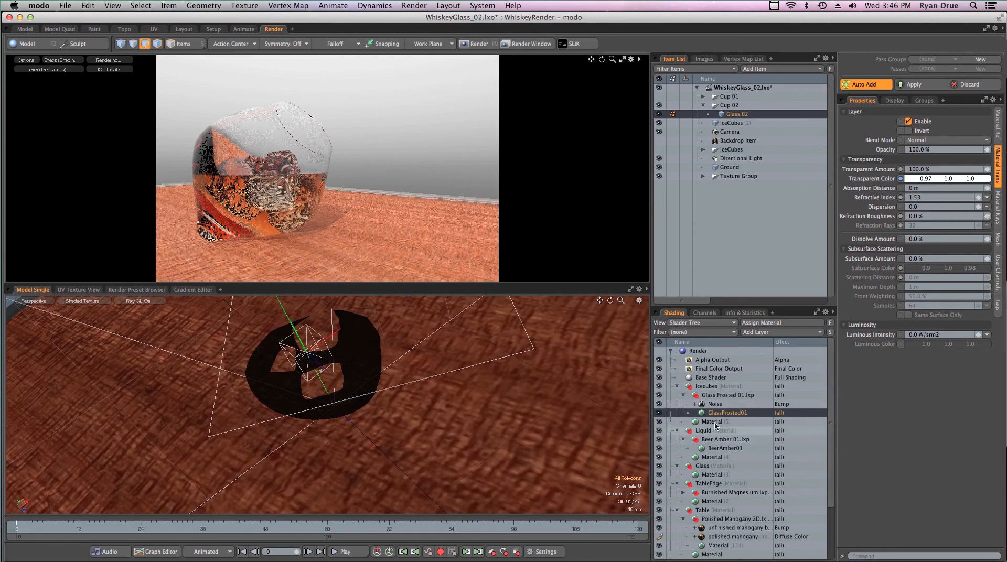
# Set the bump amplitude of the GlassFrosted01 material to 1 mm
pyautogui.click(998, 125)
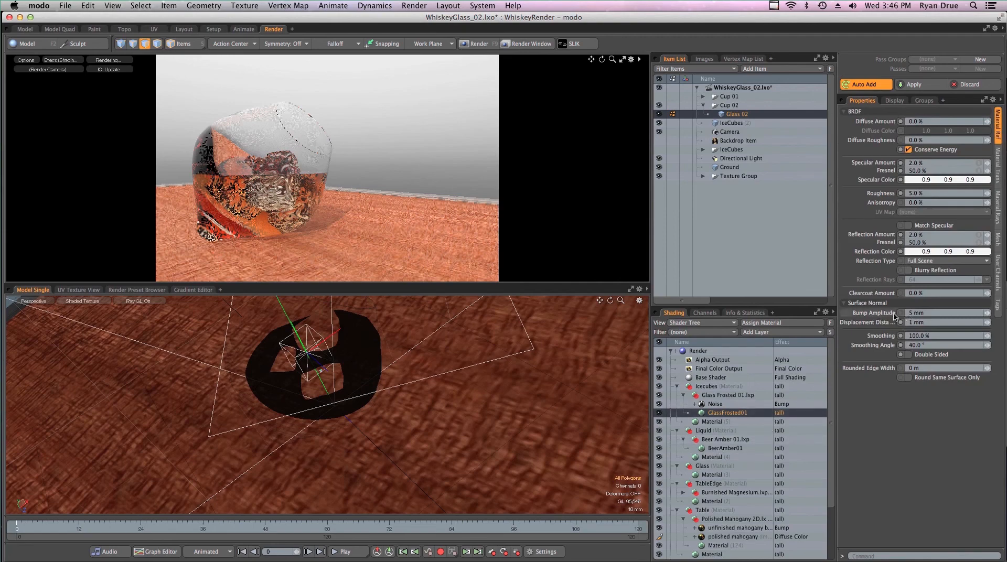
pyautogui.click(931, 315)
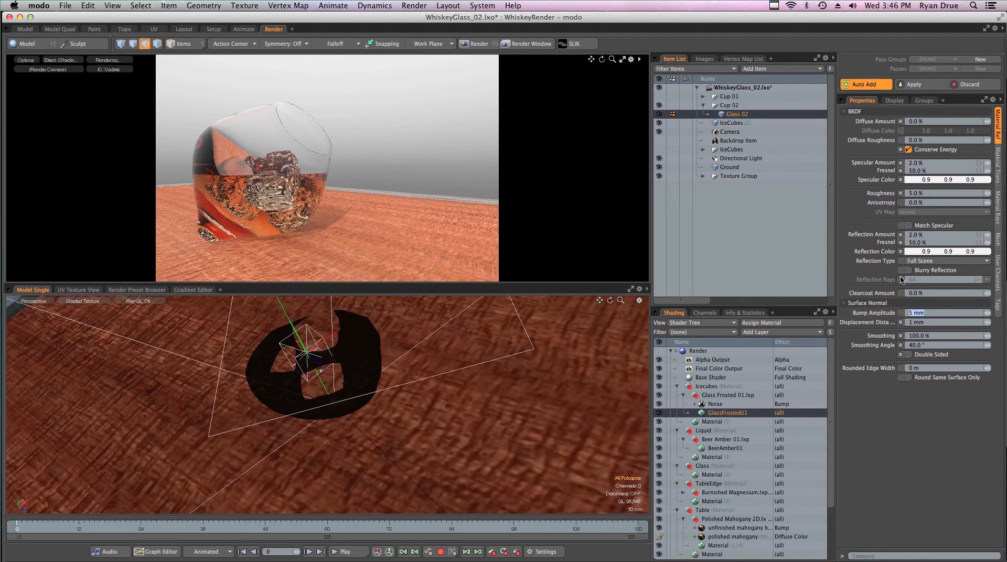
pyautogui.write('.0')
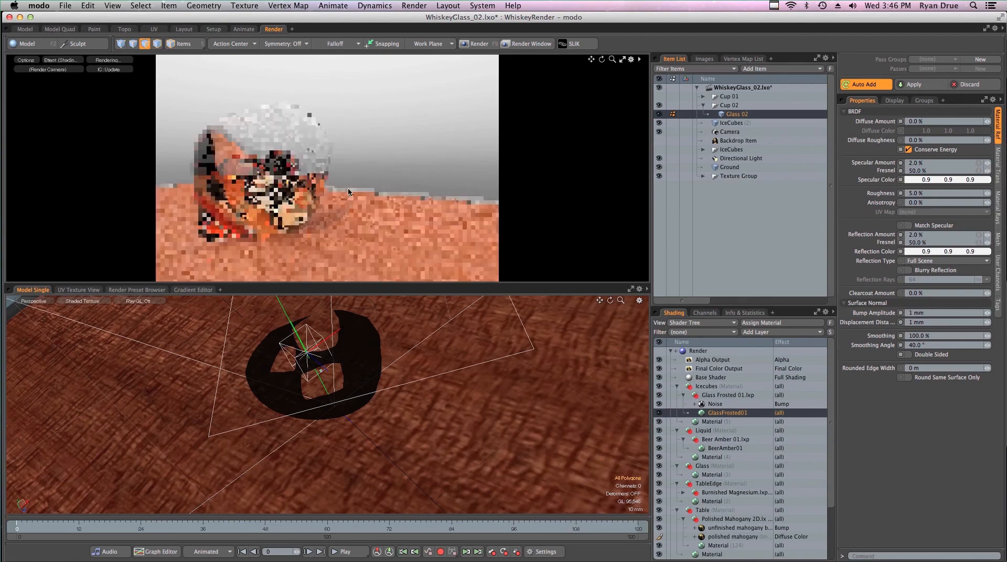